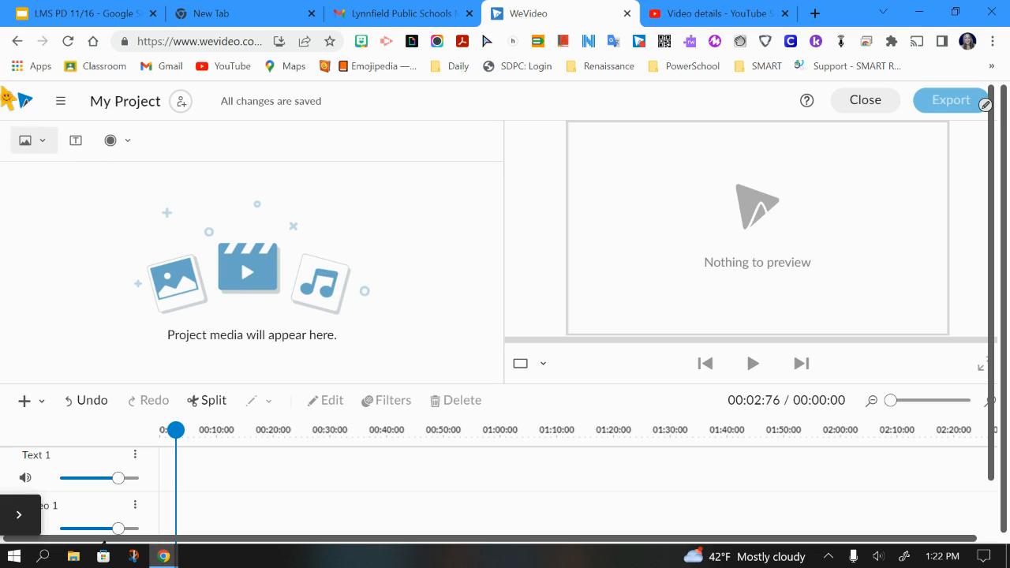
# Step: Search the stock video library for "owls" and add the 00:15 three-owl, 00:12 tree-hollow and 00:43 eagle-owl clips to the project media
pyautogui.click(44, 146)
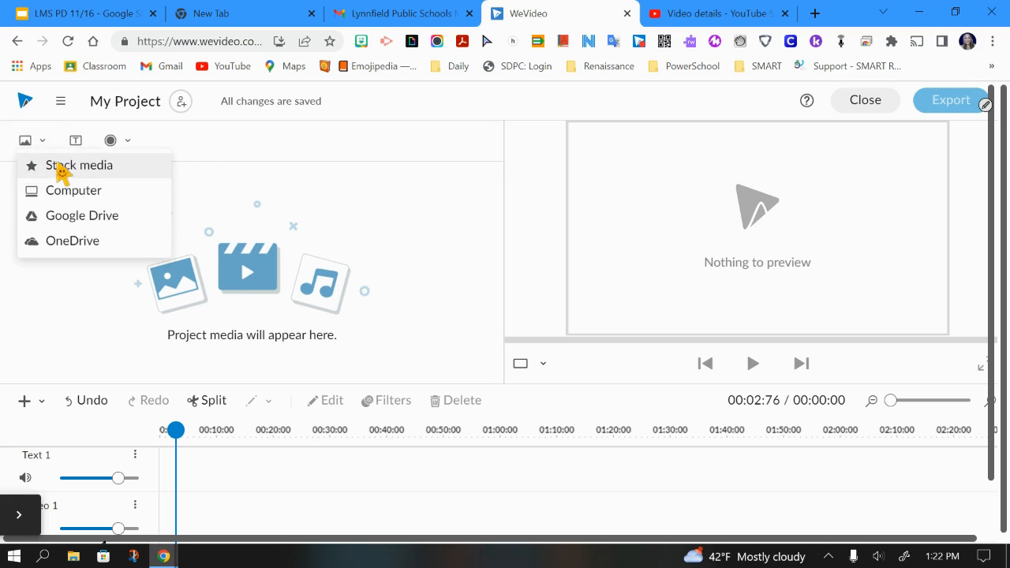
pyautogui.click(60, 165)
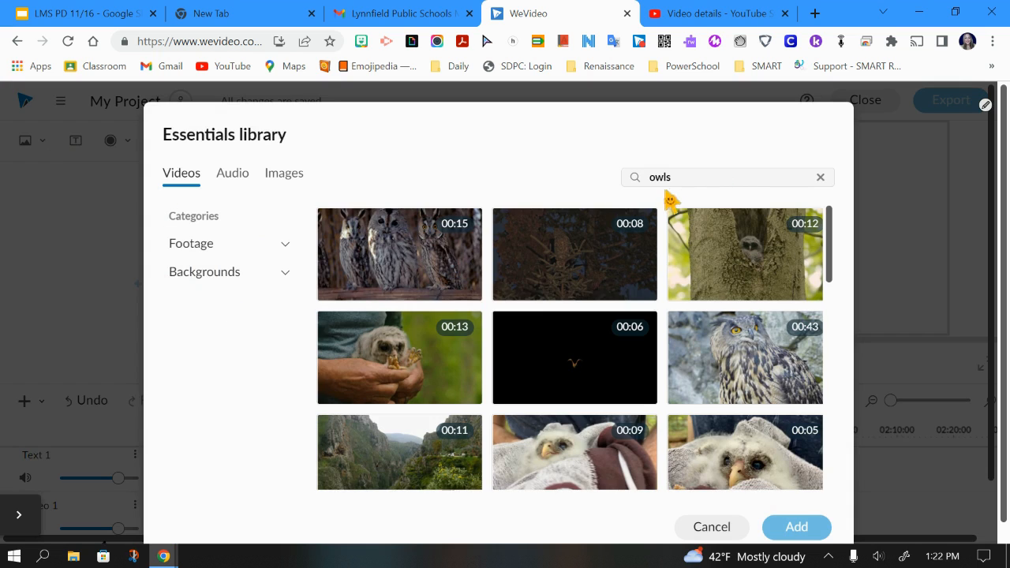
pyautogui.click(413, 250)
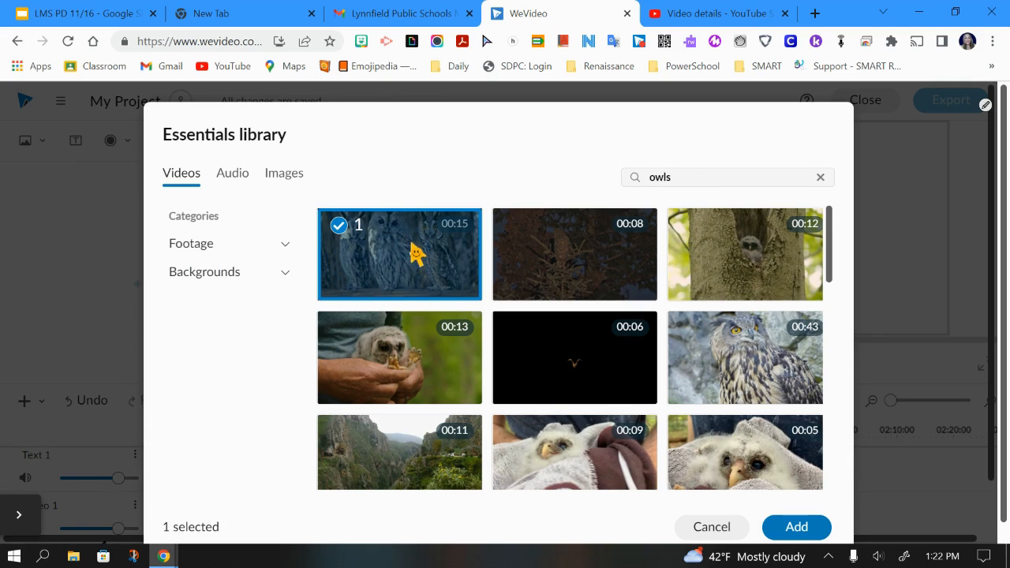
pyautogui.click(738, 254)
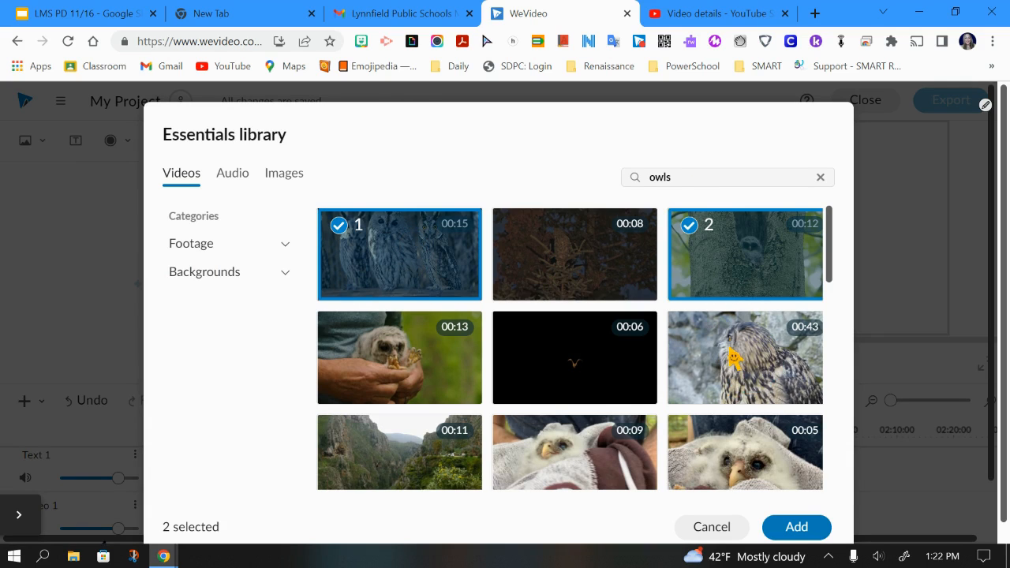
pyautogui.click(738, 362)
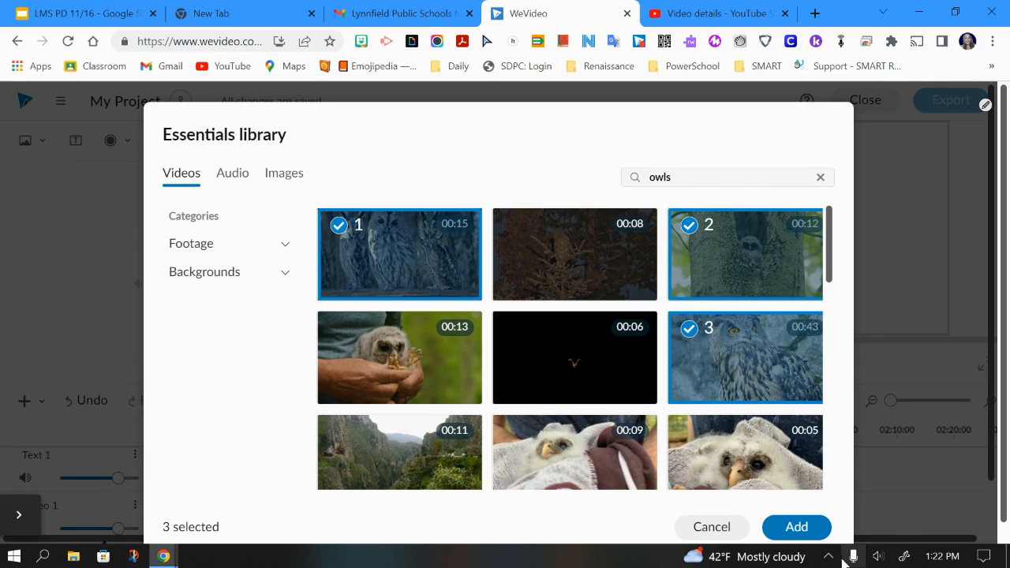
pyautogui.click(781, 526)
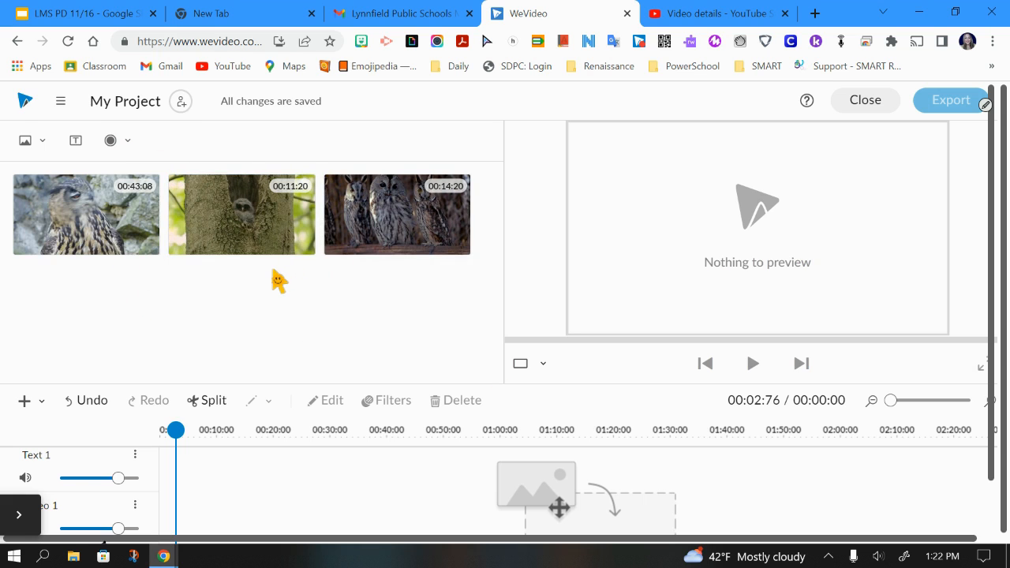
# Step: Delete the owl clip in the tree hollow from the project media
pyautogui.scroll(-1, 278, 281)
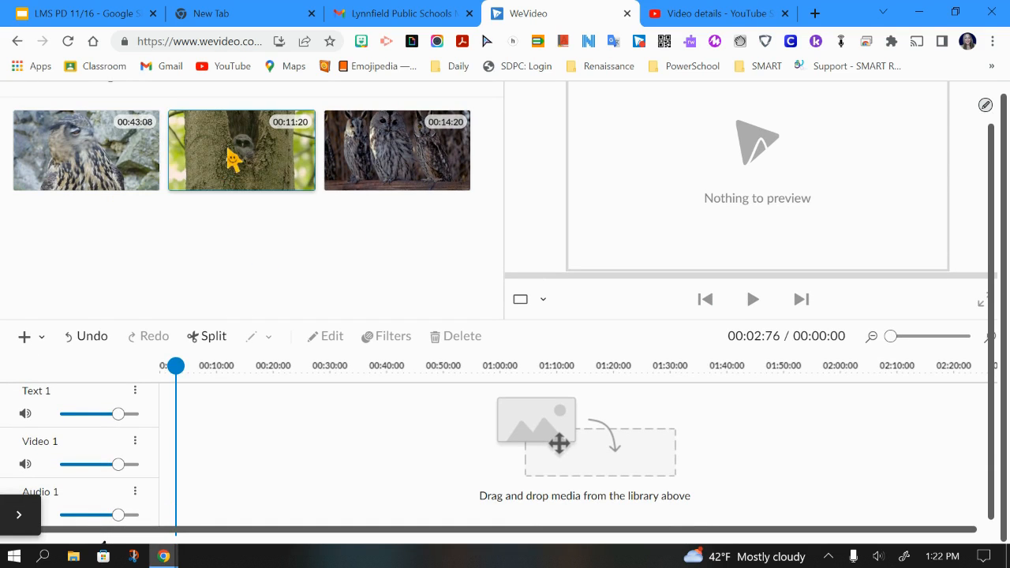
pyautogui.rightClick(231, 154)
pyautogui.click(260, 169)
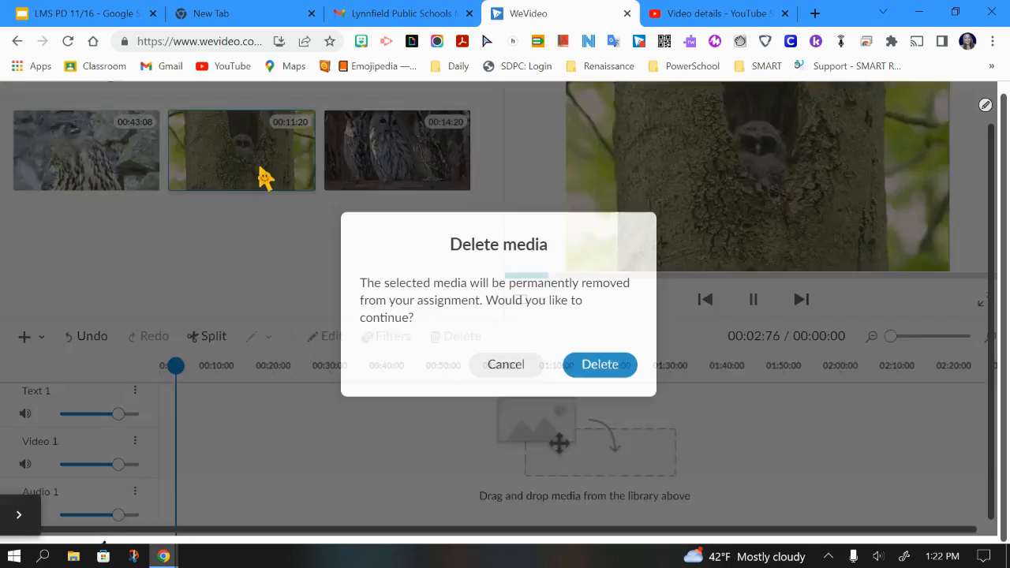
pyautogui.click(593, 368)
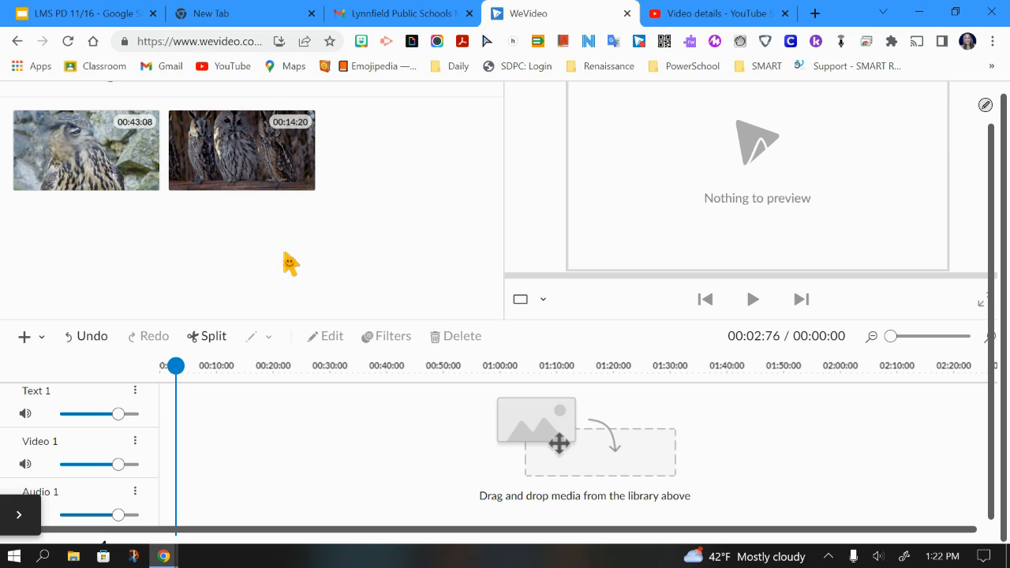
# Step: Preview the 43-second owl clip and examine which track types can be added to the timeline
pyautogui.scroll(1, 299, 270)
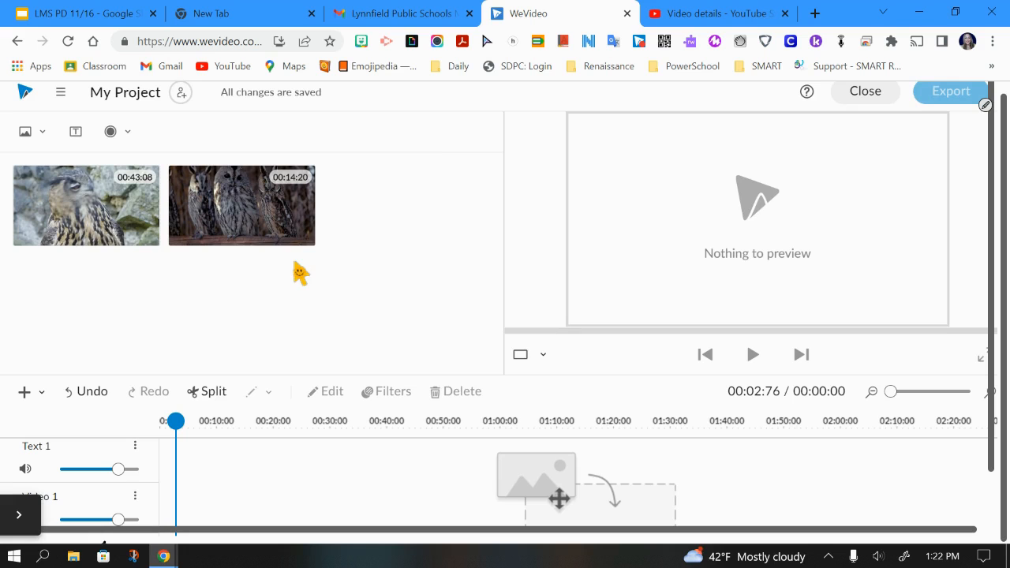
pyautogui.click(109, 207)
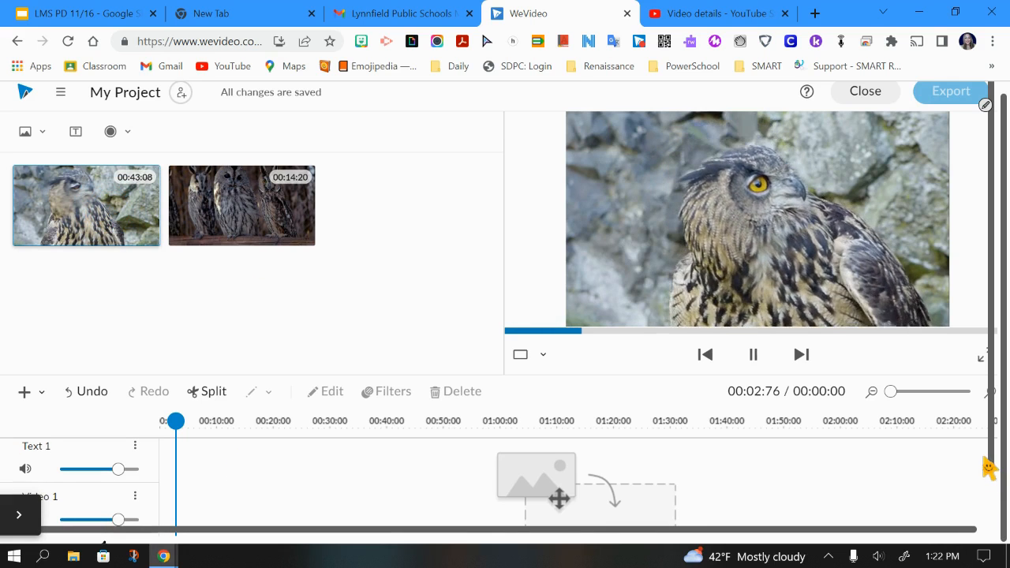
pyautogui.scroll(-1, 989, 467)
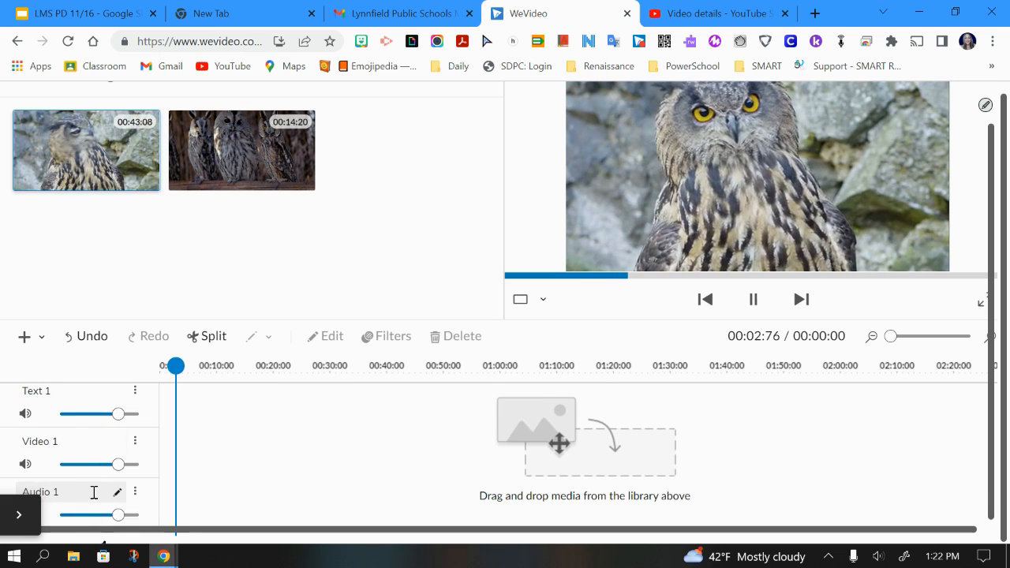
pyautogui.click(32, 339)
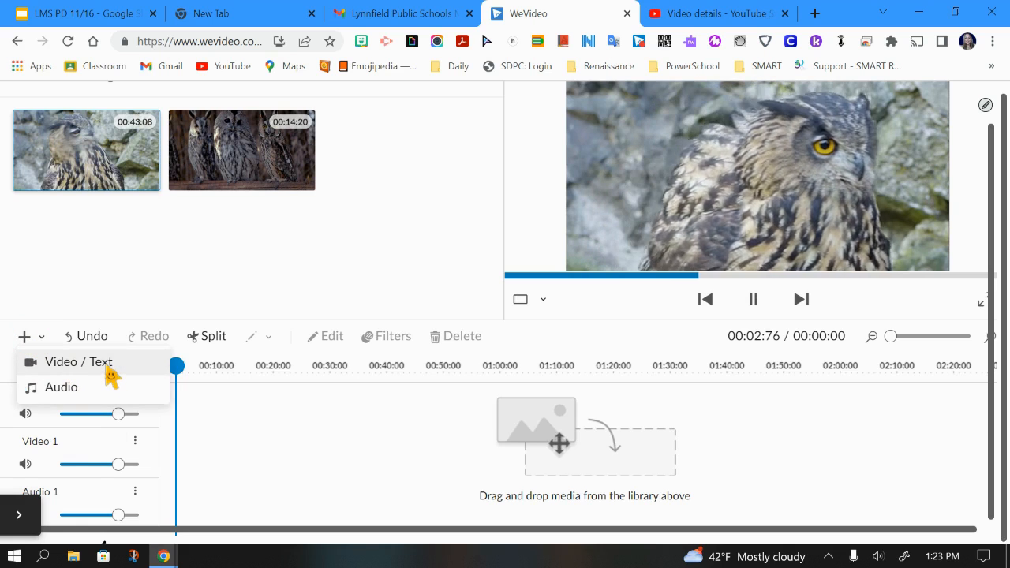
pyautogui.click(74, 388)
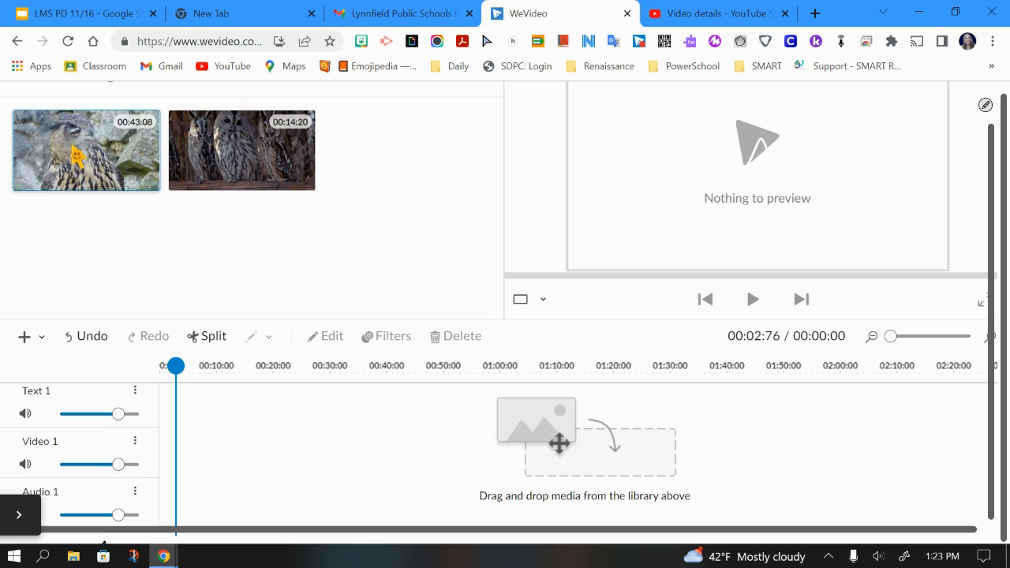
# Step: Place the 43-second owl clip at the start of the Video 1 track and raise the Audio 1 track's volume slightly
pyautogui.moveTo(77, 154); pyautogui.dragTo(176, 466)
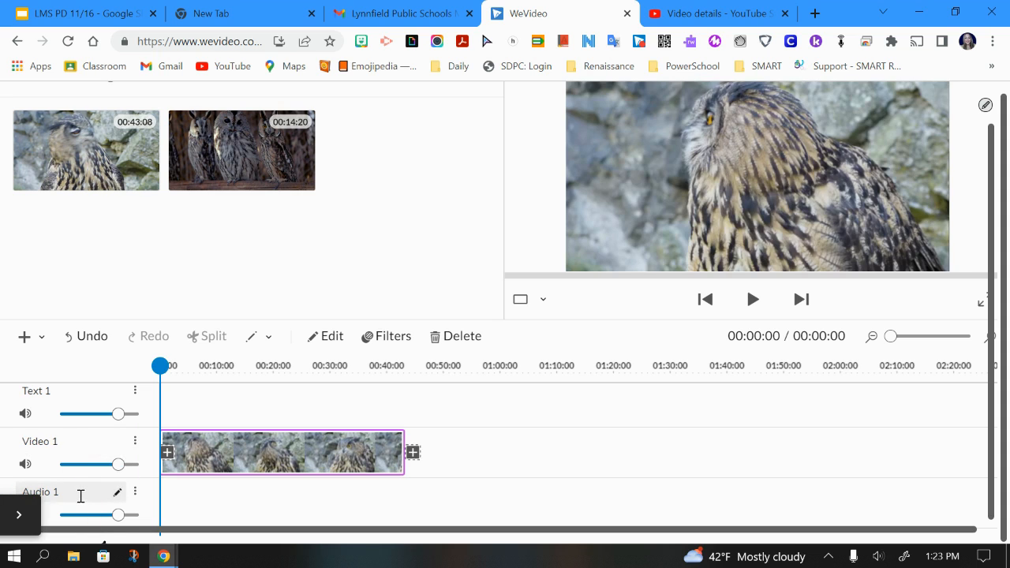
pyautogui.moveTo(119, 514)
pyautogui.mouseDown()
pyautogui.moveTo(99, 517)
pyautogui.moveTo(120, 517)
pyautogui.mouseUp()
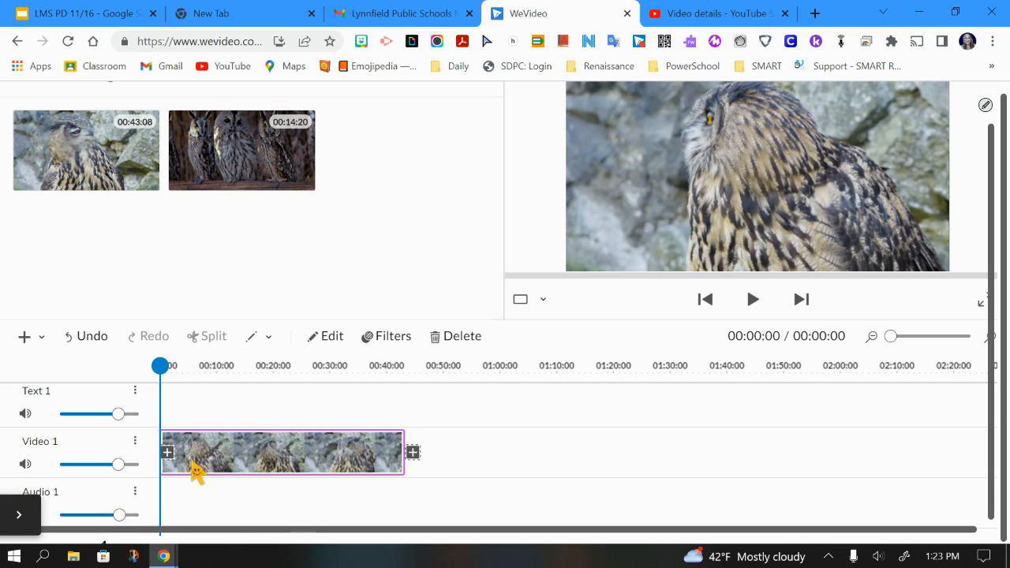
# Step: Look through the Text 1 track's actions and set the Video 1 track's height to Small
pyautogui.click(135, 392)
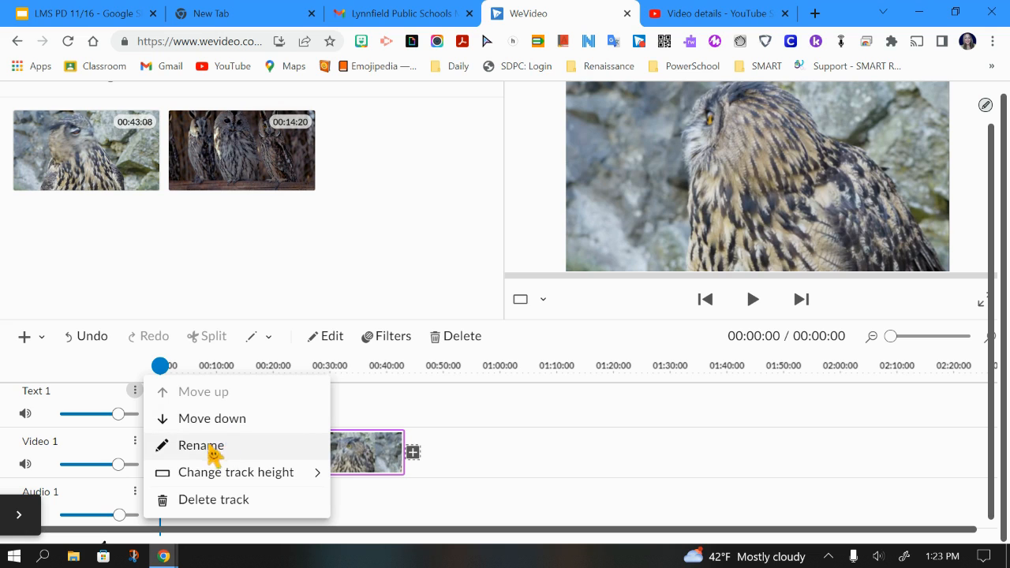
pyautogui.click(306, 486)
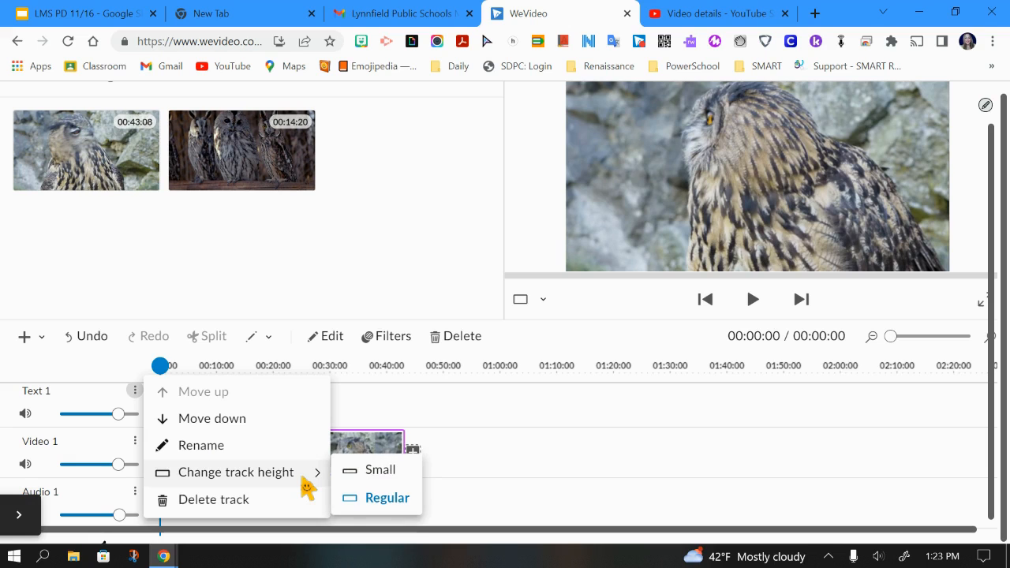
pyautogui.click(136, 447)
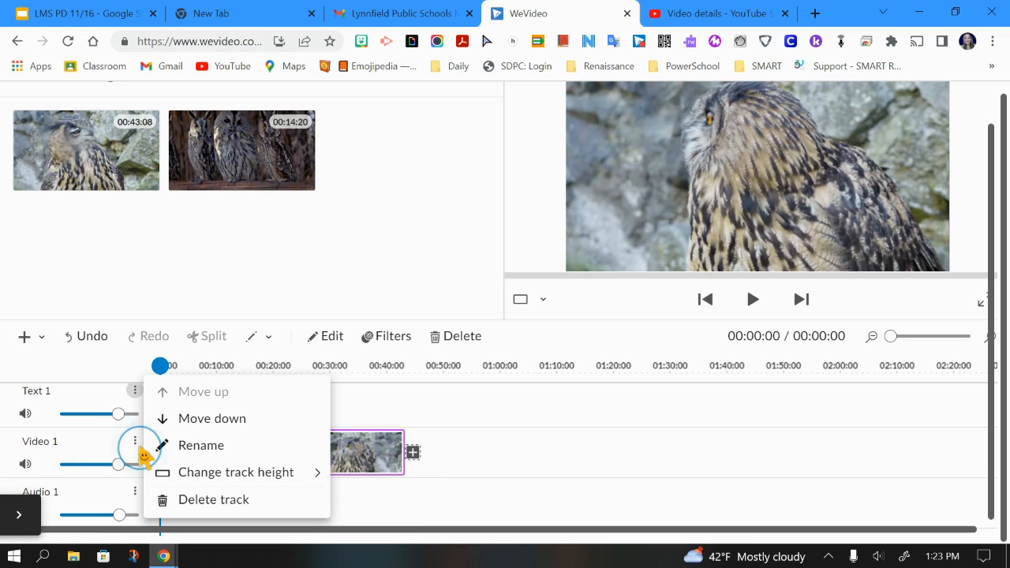
pyautogui.click(135, 446)
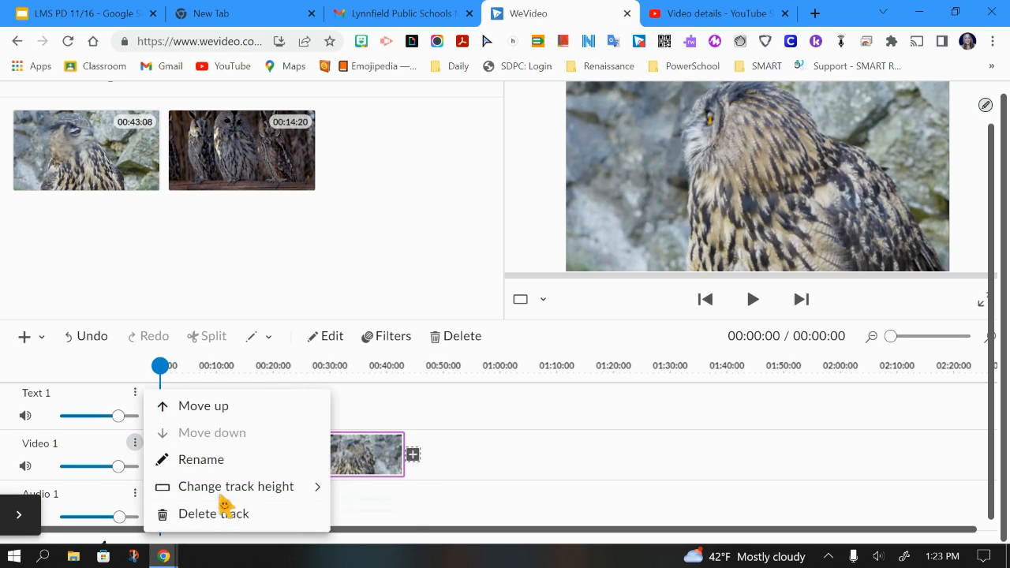
pyautogui.moveTo(256, 499)
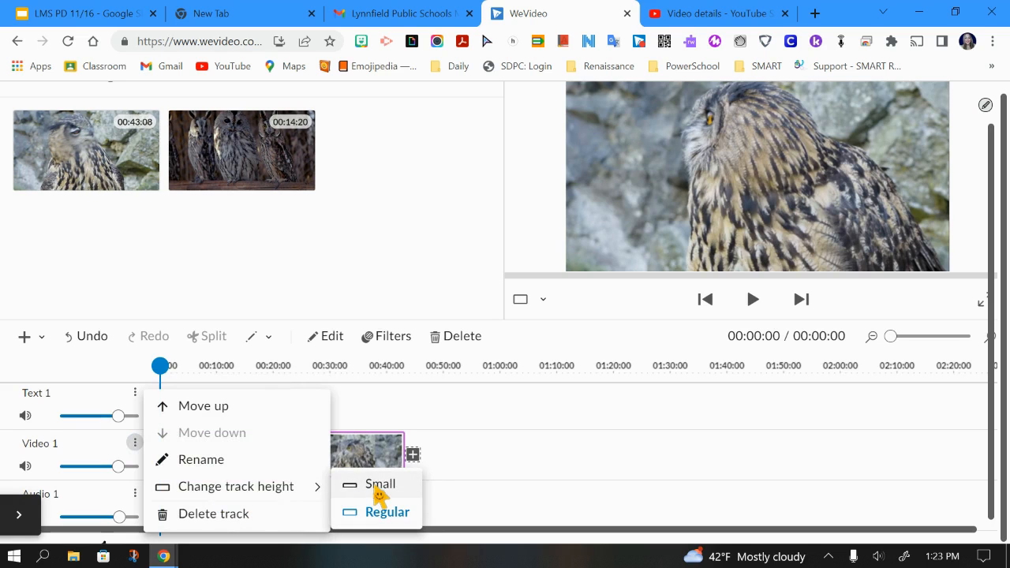
pyautogui.click(379, 494)
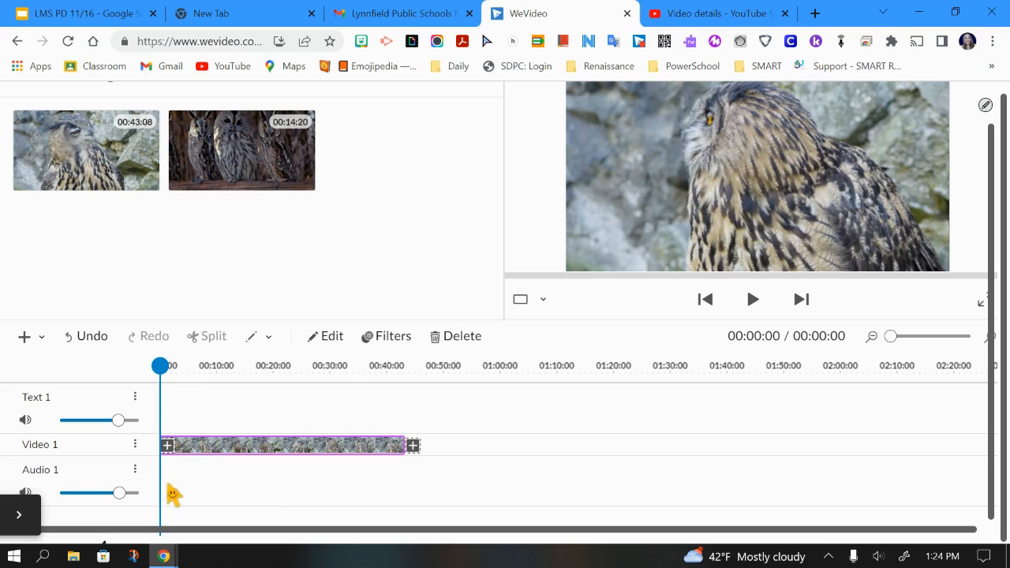
# Step: Set the Video 1 track's height back to Regular
pyautogui.click(135, 446)
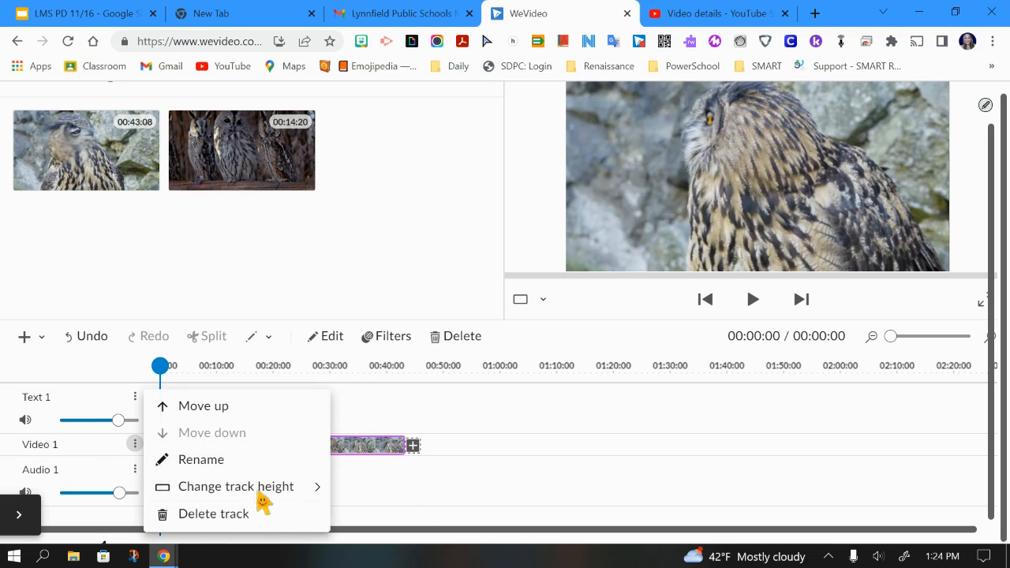
pyautogui.moveTo(319, 493)
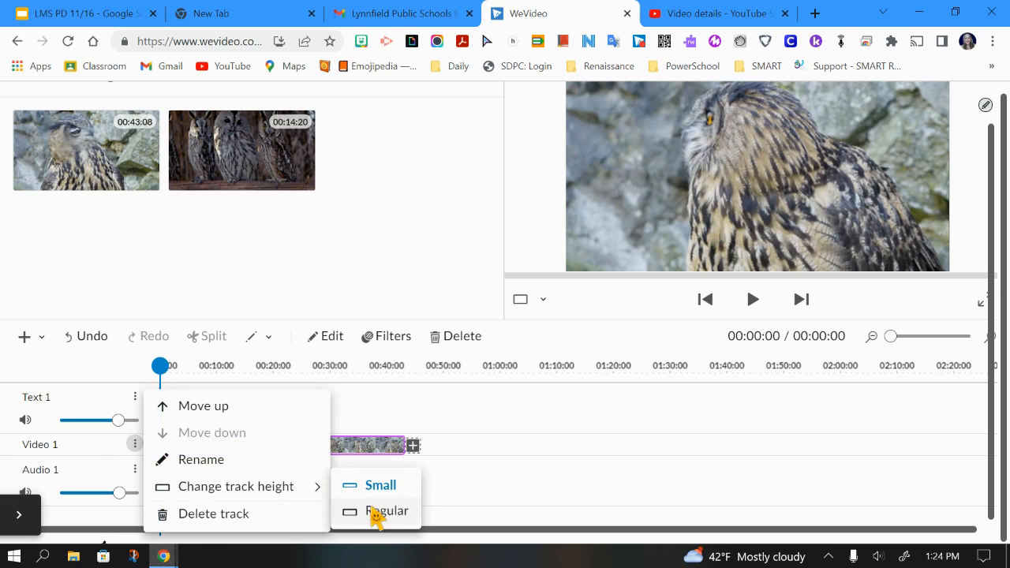
pyautogui.click(372, 513)
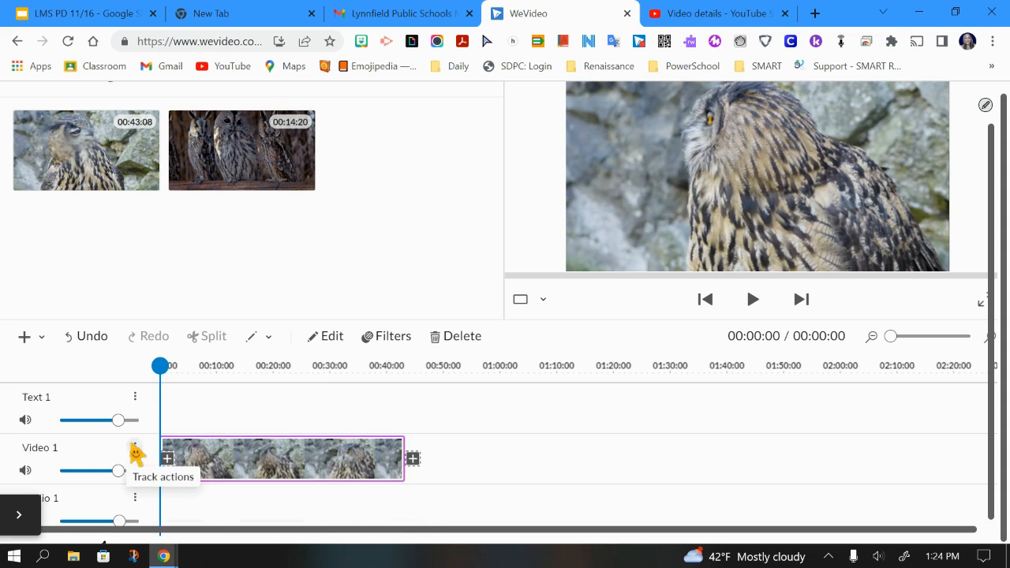
pyautogui.click(135, 447)
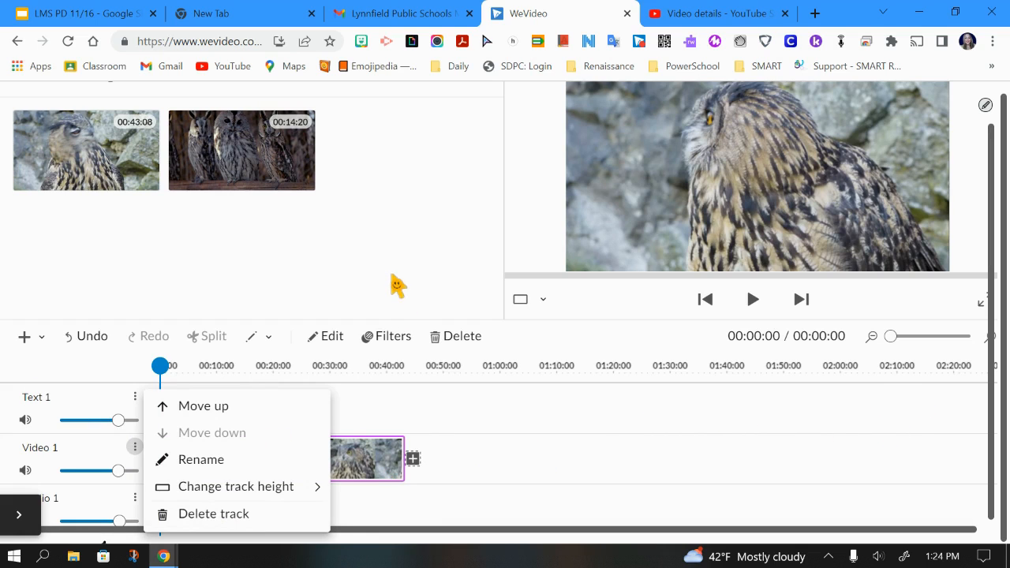
pyautogui.click(397, 286)
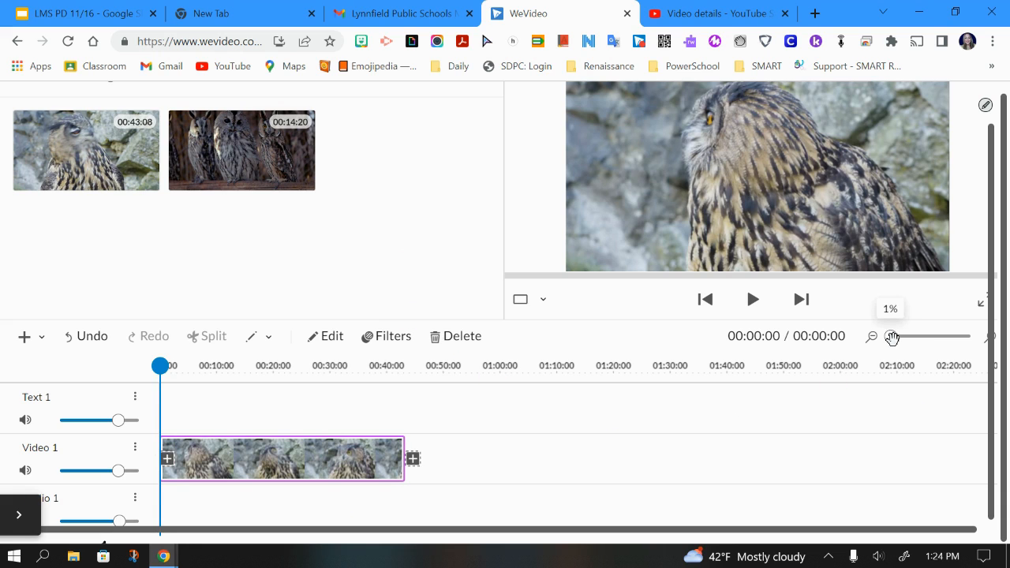
pyautogui.moveTo(891, 337)
pyautogui.mouseDown()
pyautogui.moveTo(949, 334)
pyautogui.moveTo(882, 336)
pyautogui.mouseUp()
pyautogui.moveTo(889, 336); pyautogui.dragTo(891, 338)
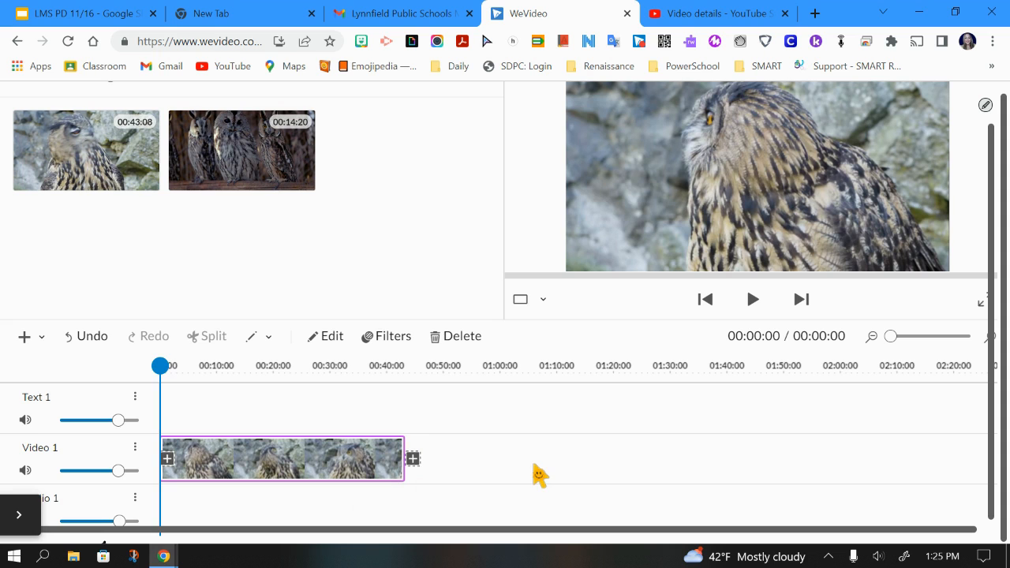
# Step: Jump to the end of the project and back to the start, play the preview, and pause it at about 11 seconds
pyautogui.scroll(1, 779, 251)
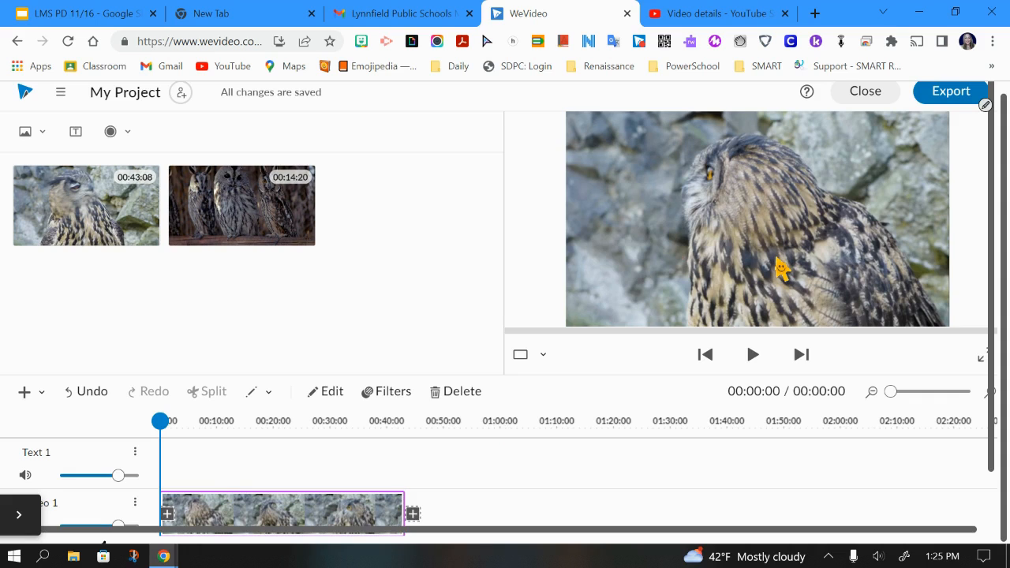
pyautogui.click(705, 356)
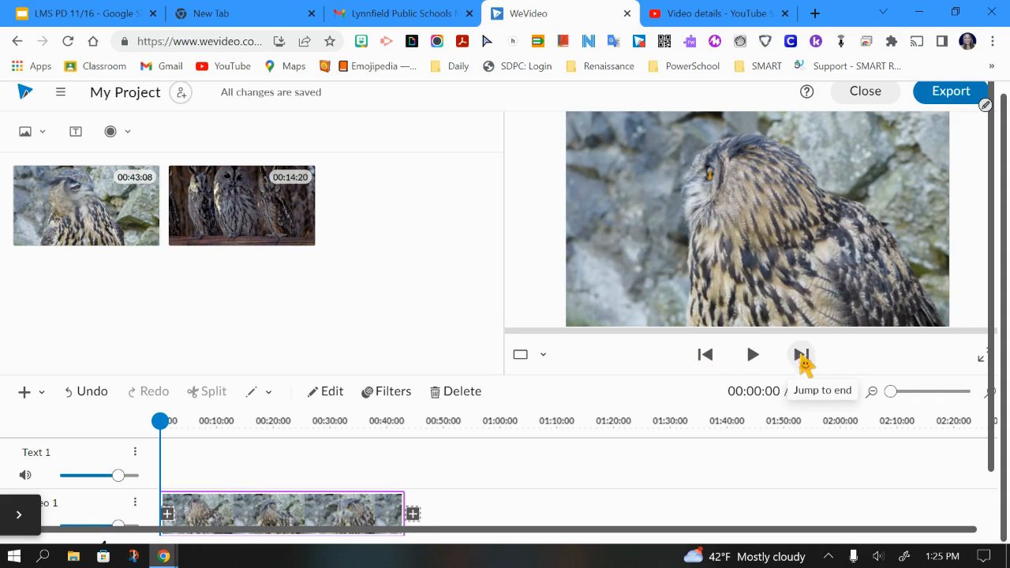
pyautogui.click(801, 355)
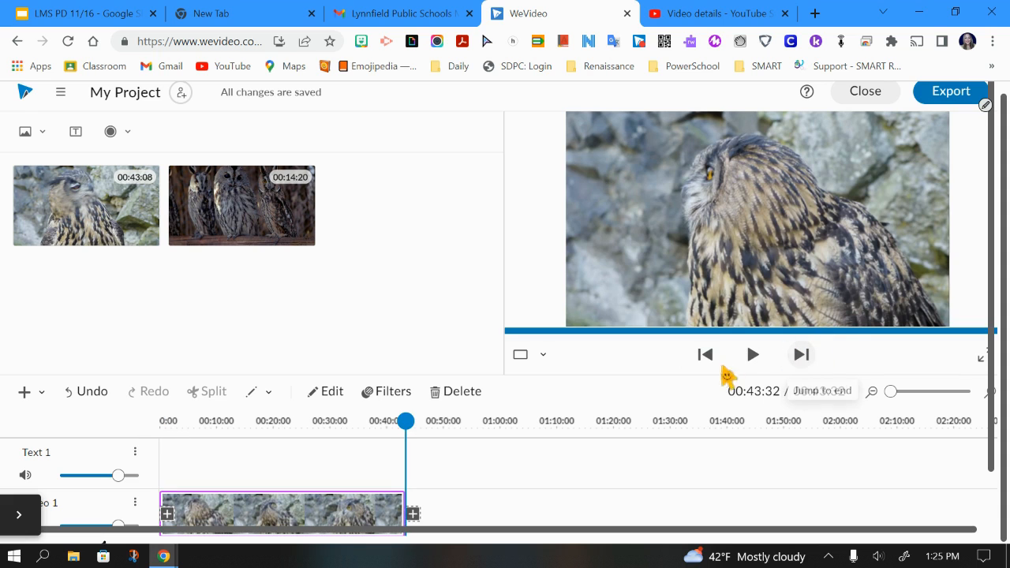
pyautogui.click(705, 355)
pyautogui.click(754, 356)
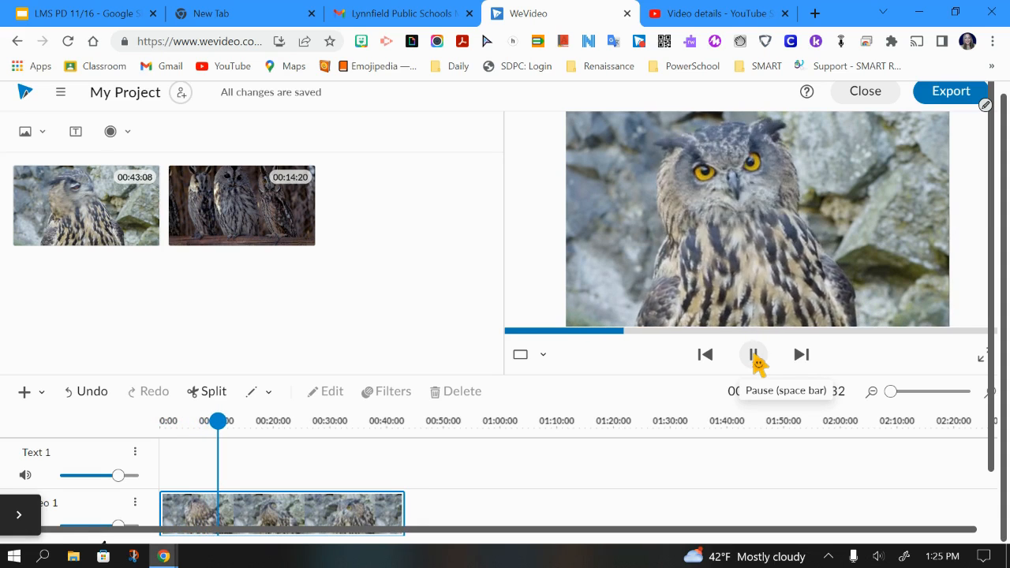
pyautogui.click(754, 356)
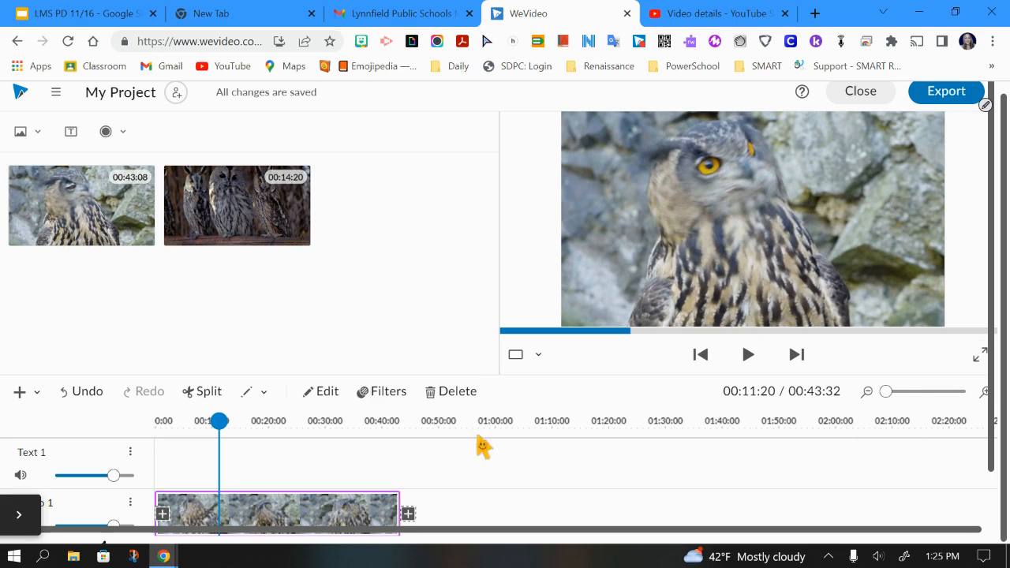
# Step: Move the playhead along the owl clip to about 00:29:36
pyautogui.scroll(-1, 335, 442)
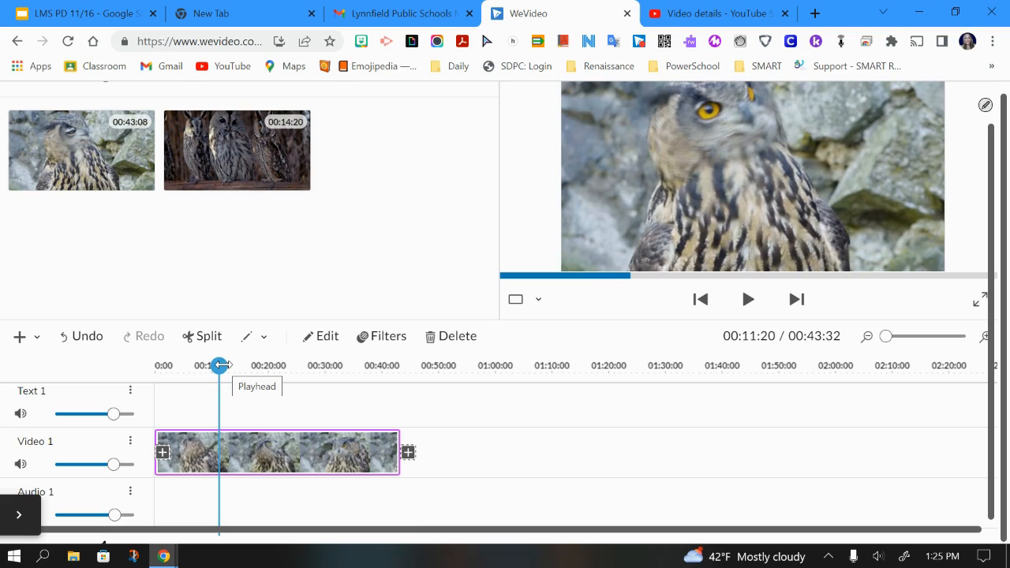
pyautogui.moveTo(220, 364); pyautogui.dragTo(322, 389)
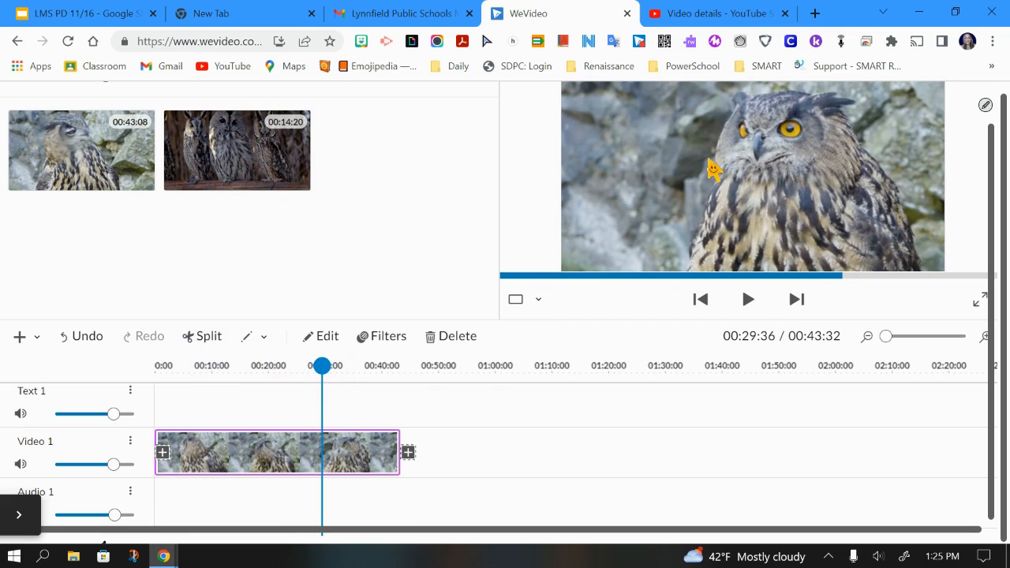
# Step: Scrub the owl clip's preview to about 00:11:12, on to about 00:21:68, and back to about 00:02:08
pyautogui.click(630, 275)
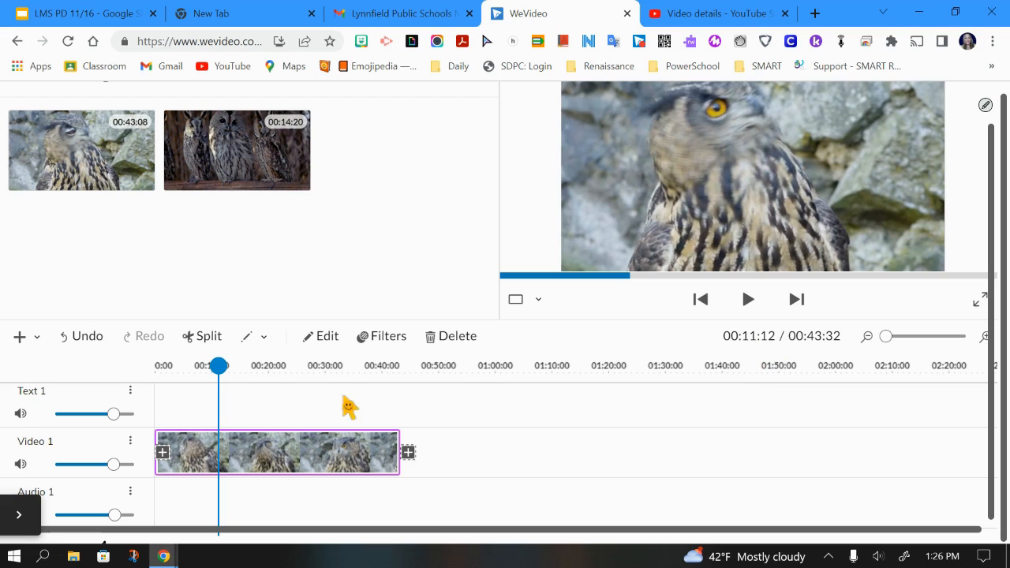
pyautogui.moveTo(219, 366); pyautogui.dragTo(277, 366)
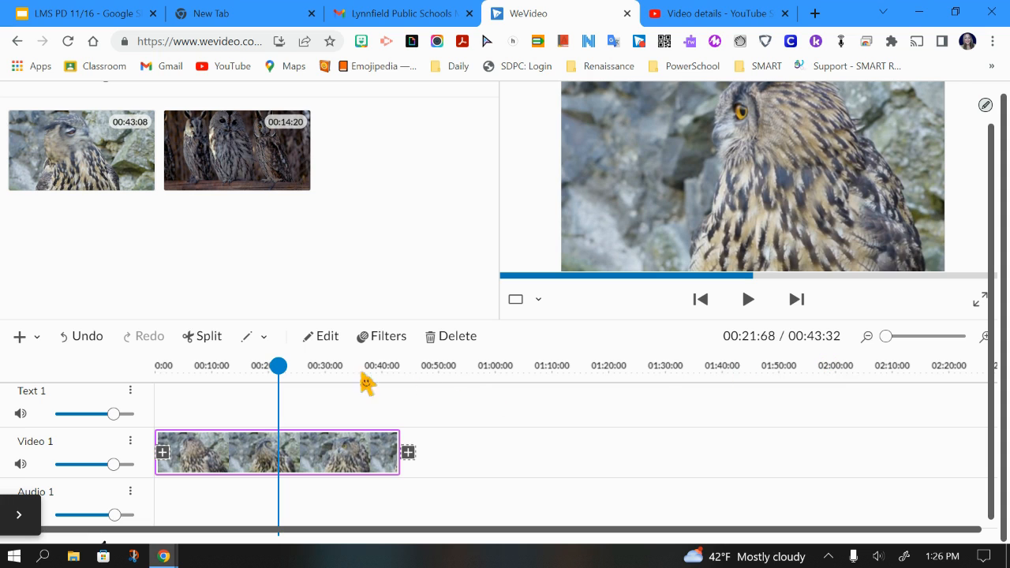
pyautogui.scroll(1, 361, 384)
pyautogui.scroll(-1, 365, 384)
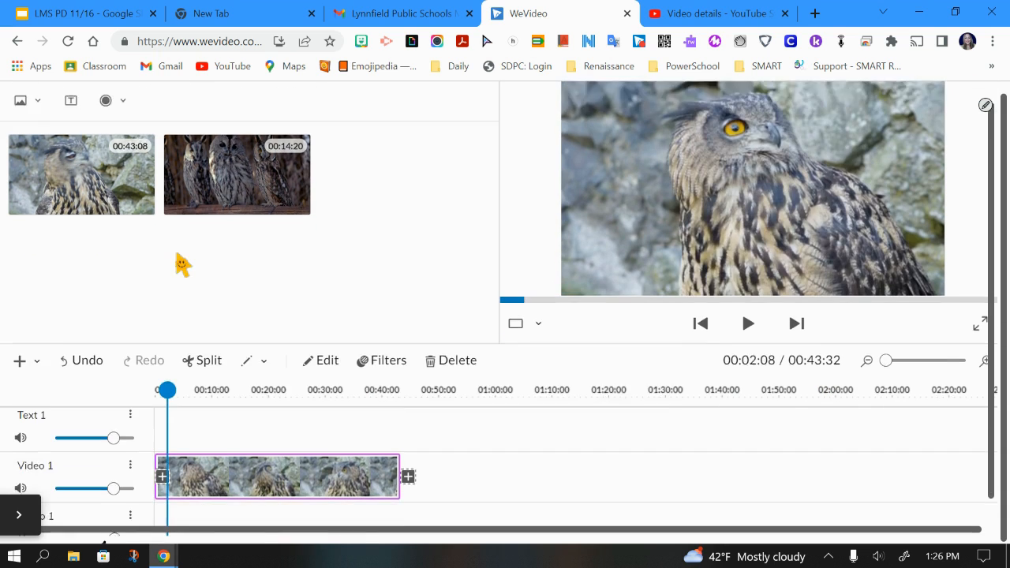
pyautogui.scroll(-1, 175, 254)
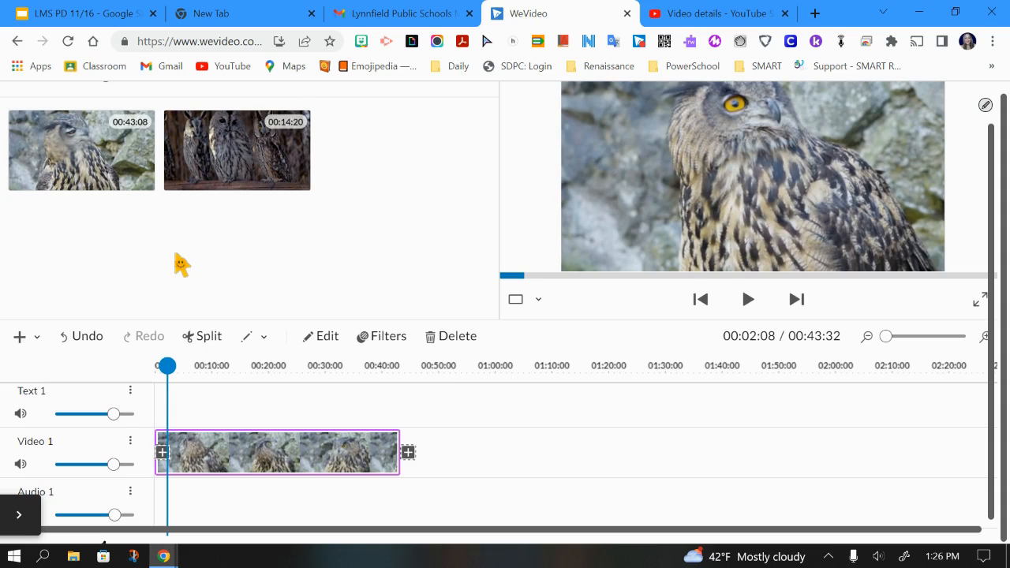
pyautogui.scroll(1, 180, 265)
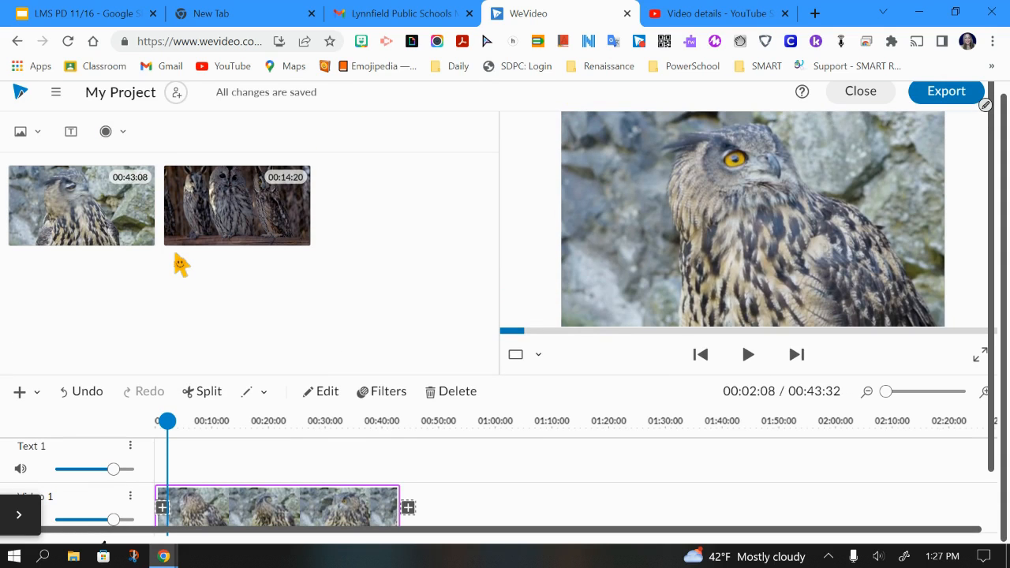
# Step: Add the "In with a Whisper" motion text to the project media and place it at the start of the Text 1 track
pyautogui.click(38, 133)
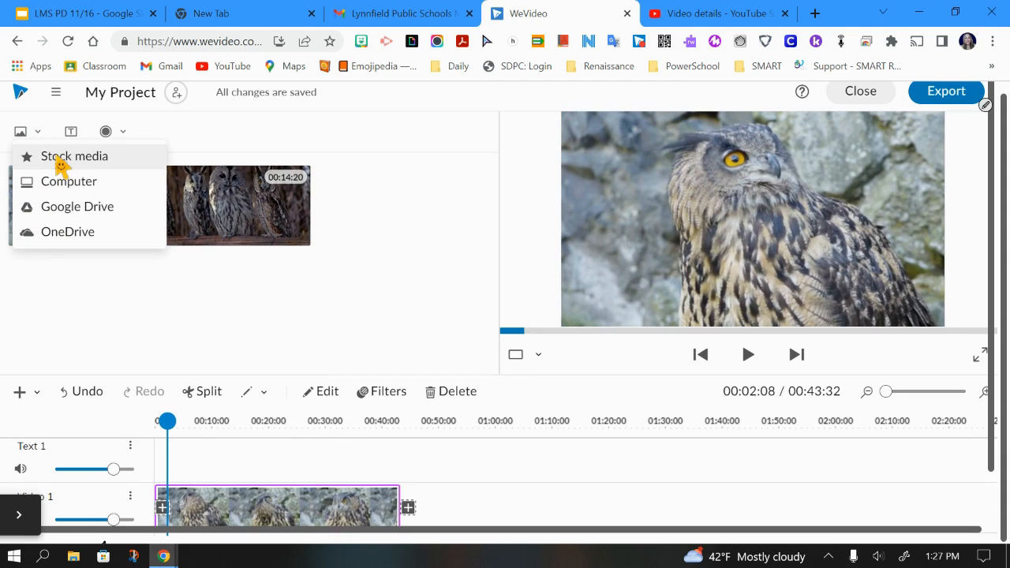
pyautogui.click(71, 132)
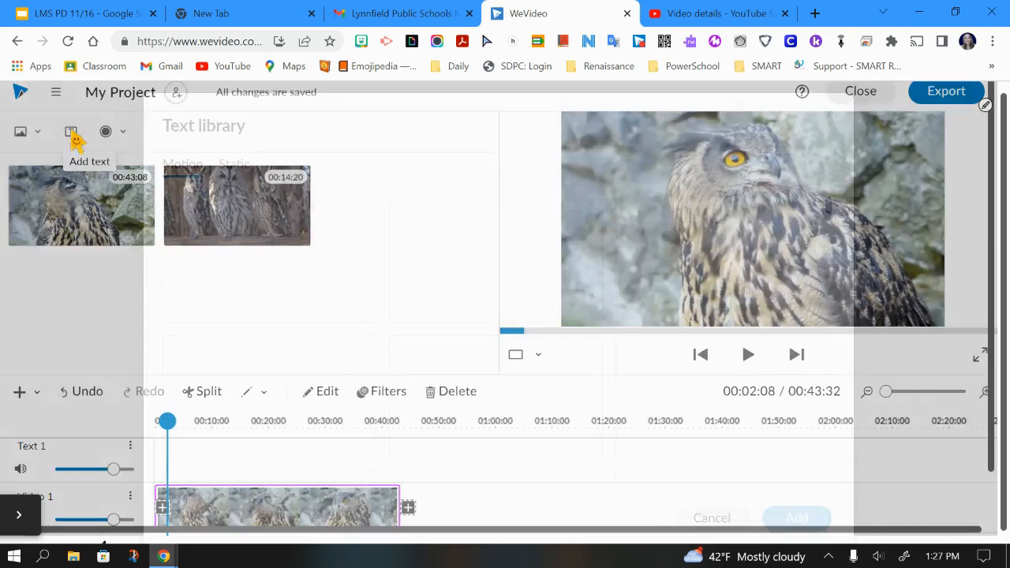
pyautogui.click(792, 526)
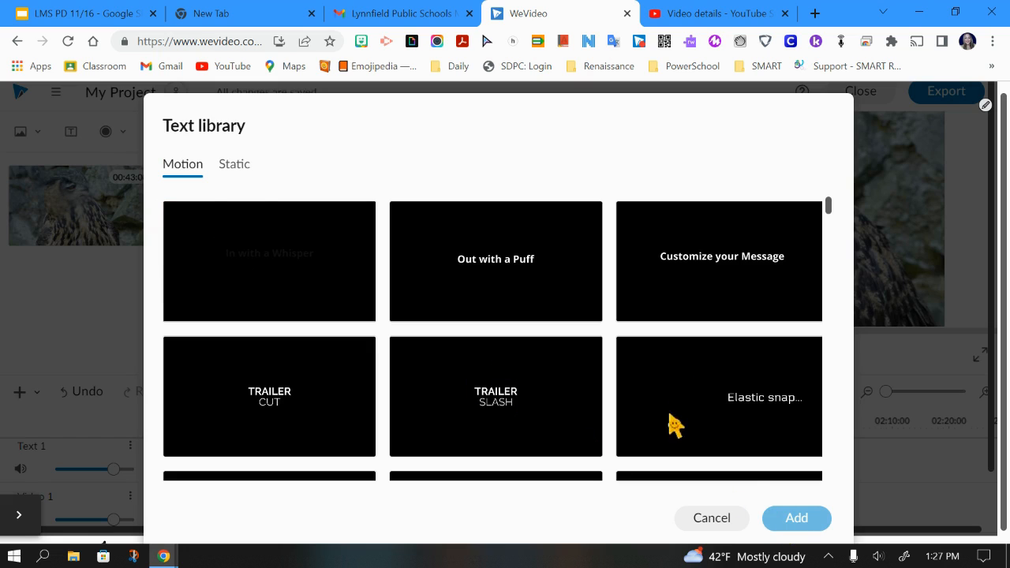
pyautogui.click(275, 249)
pyautogui.click(794, 518)
pyautogui.moveTo(68, 212); pyautogui.dragTo(189, 475)
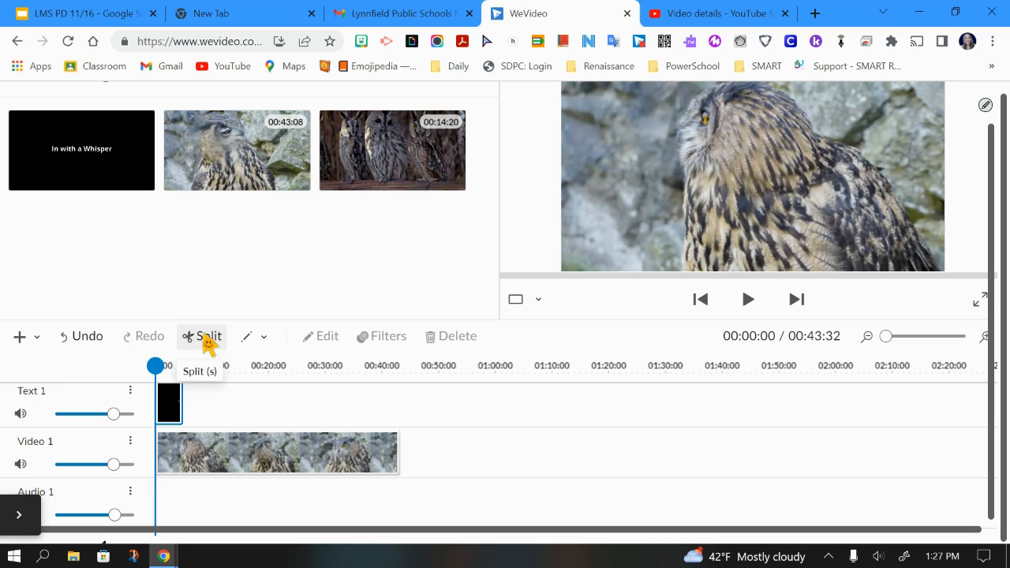
# Step: Split the owl clip on the Video 1 track at 00:20:16
pyautogui.moveTo(155, 365); pyautogui.dragTo(263, 369)
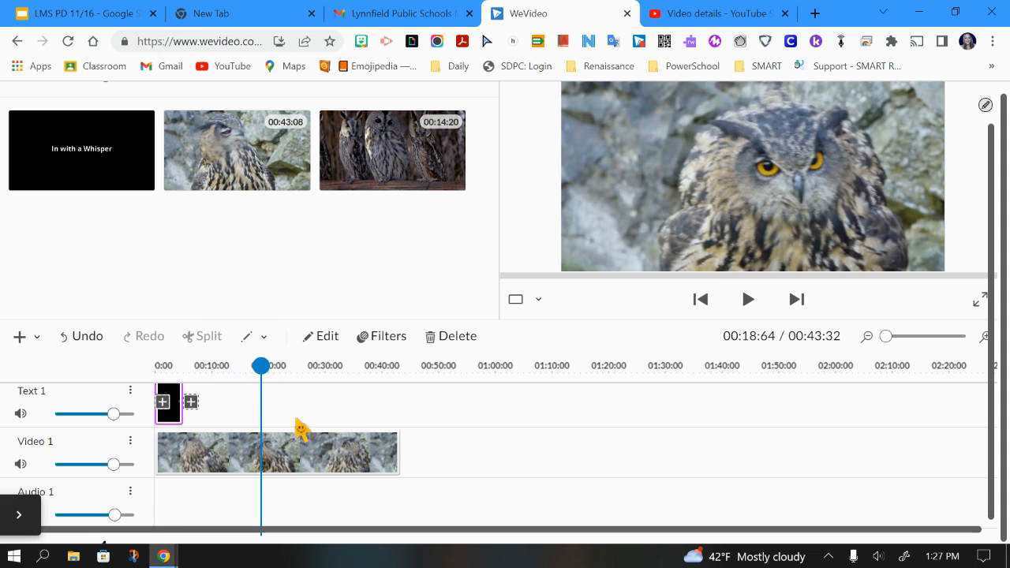
pyautogui.click(295, 467)
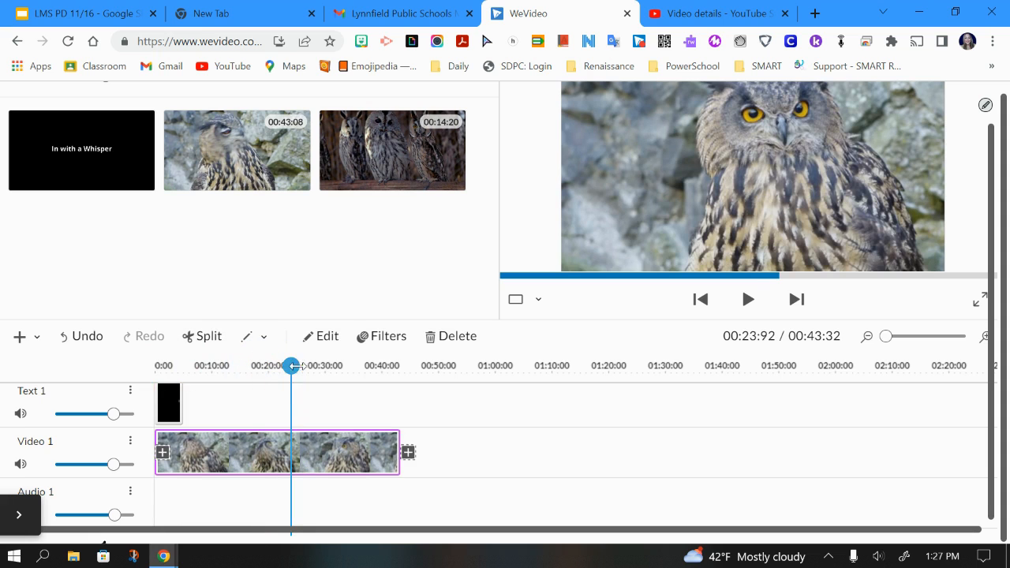
pyautogui.moveTo(293, 365); pyautogui.dragTo(271, 366)
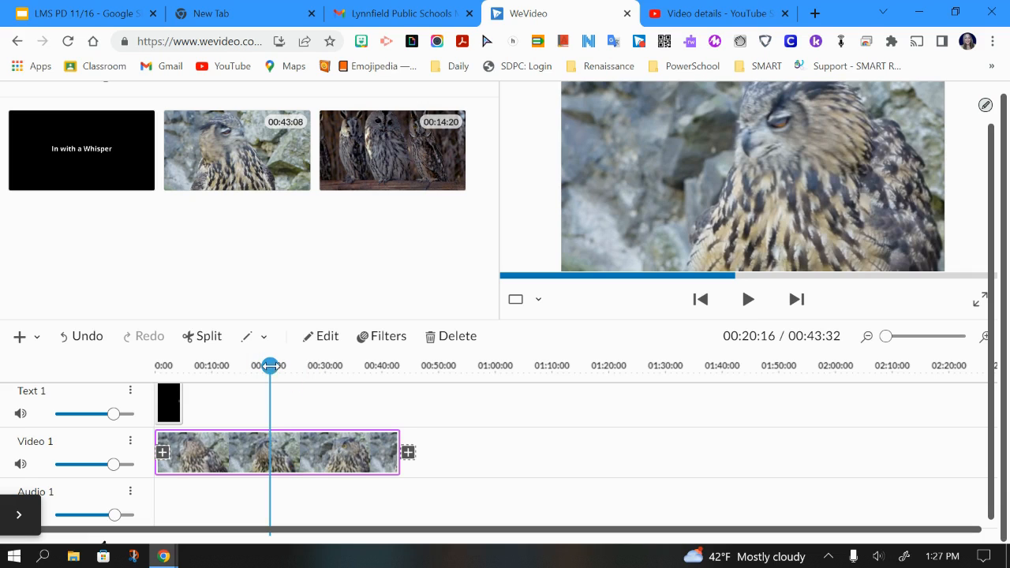
pyautogui.click(205, 339)
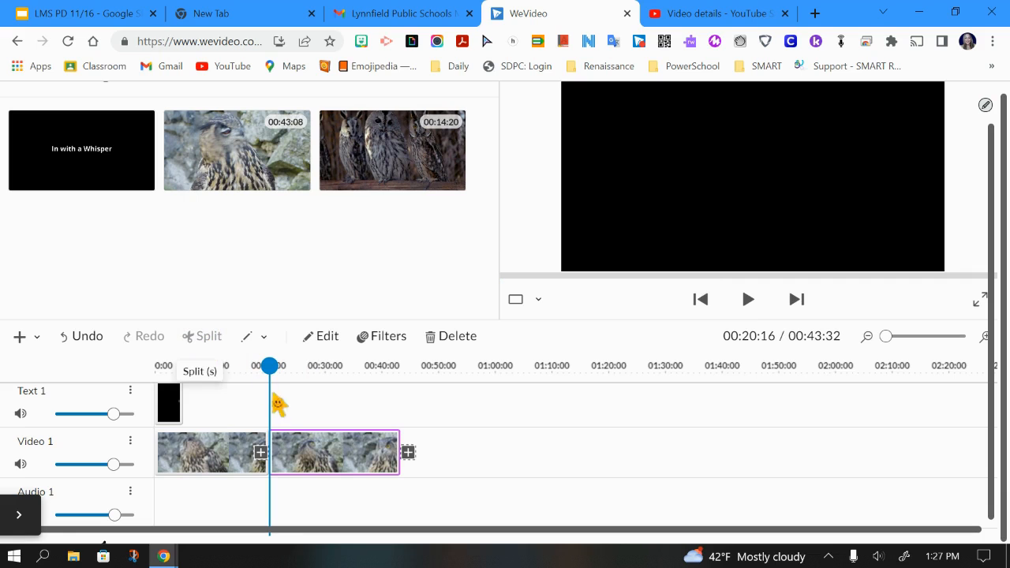
# Step: Add a 1-second Cross fade transition between the two owl segments and look through the available transition types
pyautogui.moveTo(273, 454); pyautogui.dragTo(176, 474)
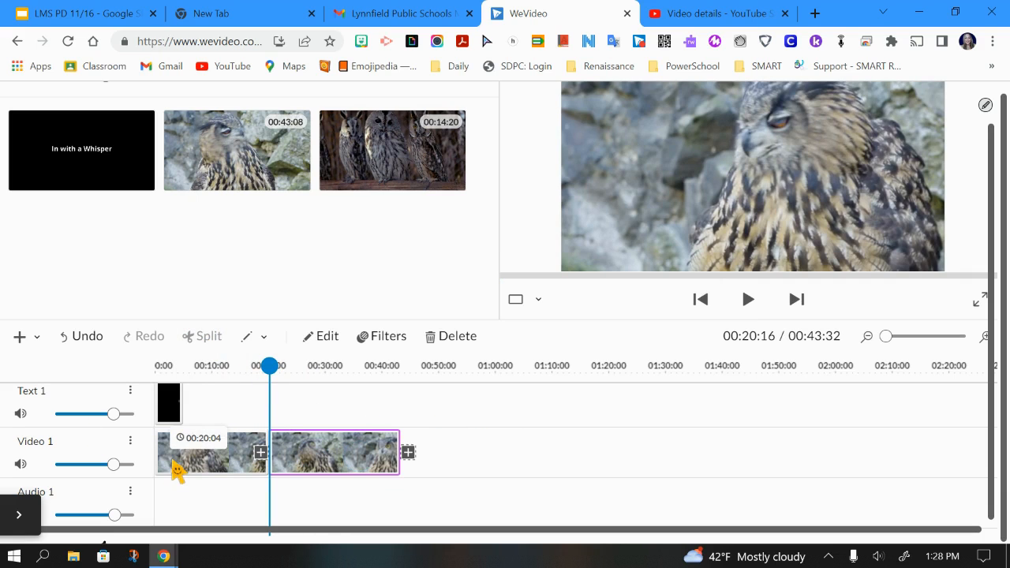
pyautogui.click(261, 456)
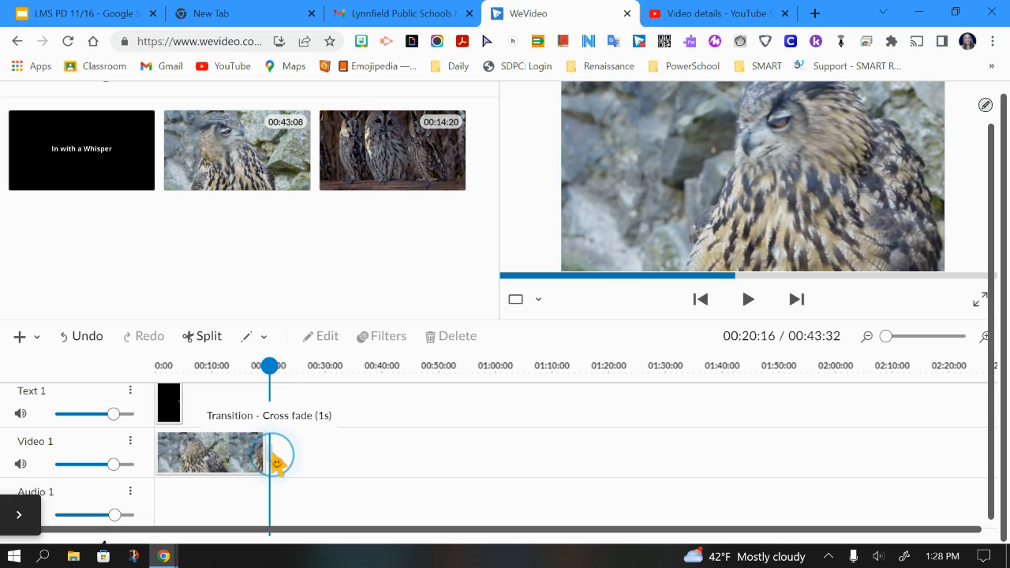
pyautogui.click(273, 458)
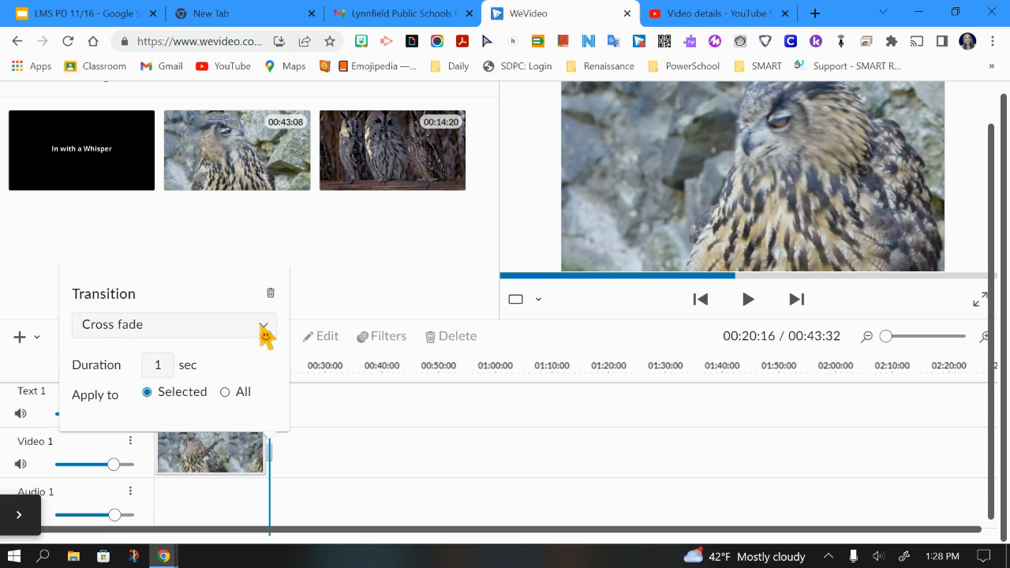
pyautogui.click(263, 325)
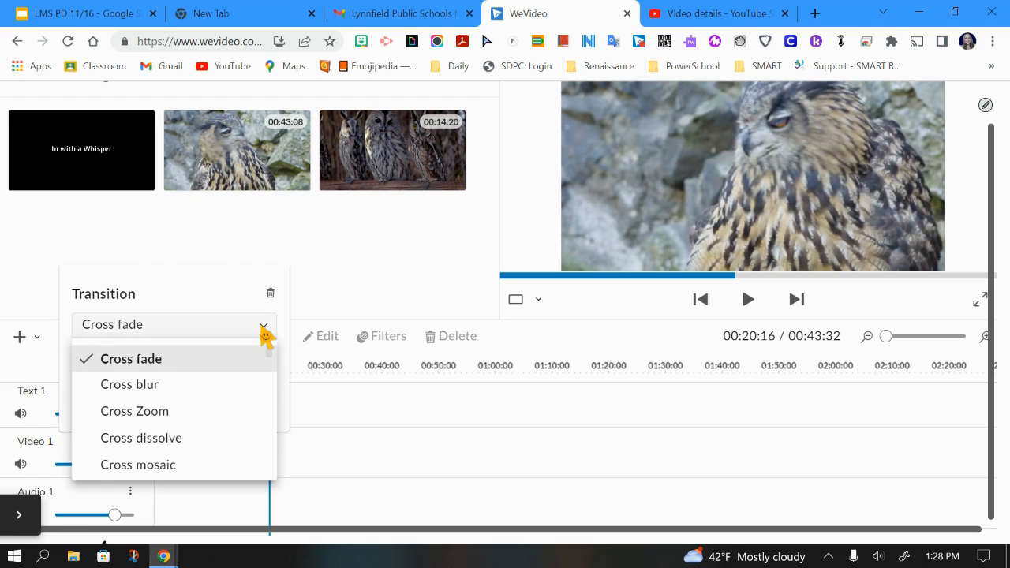
pyautogui.click(342, 418)
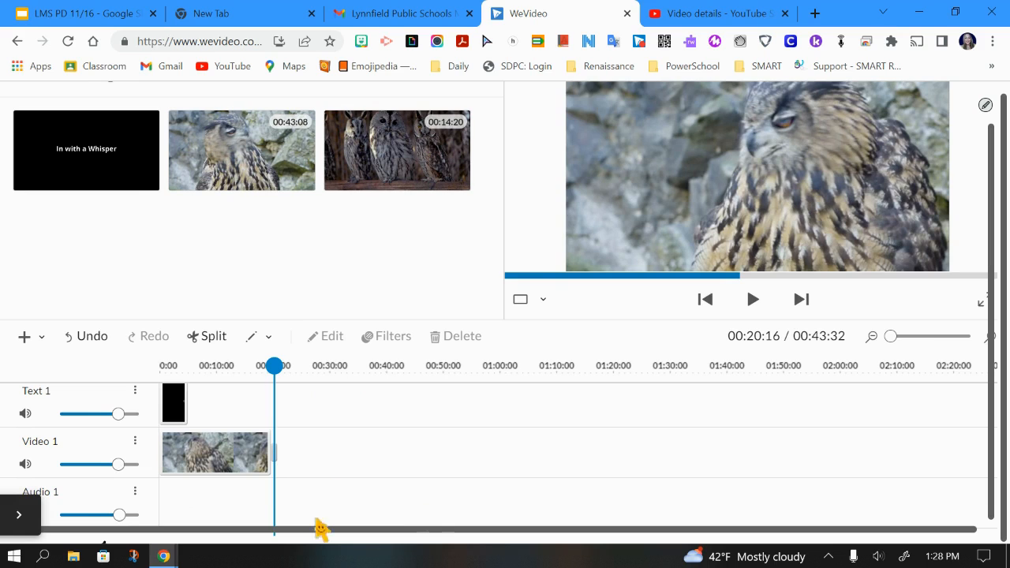
# Step: Show the opacity levels and lower the first owl segment's opacity with a keyframe at about 7 seconds
pyautogui.click(271, 342)
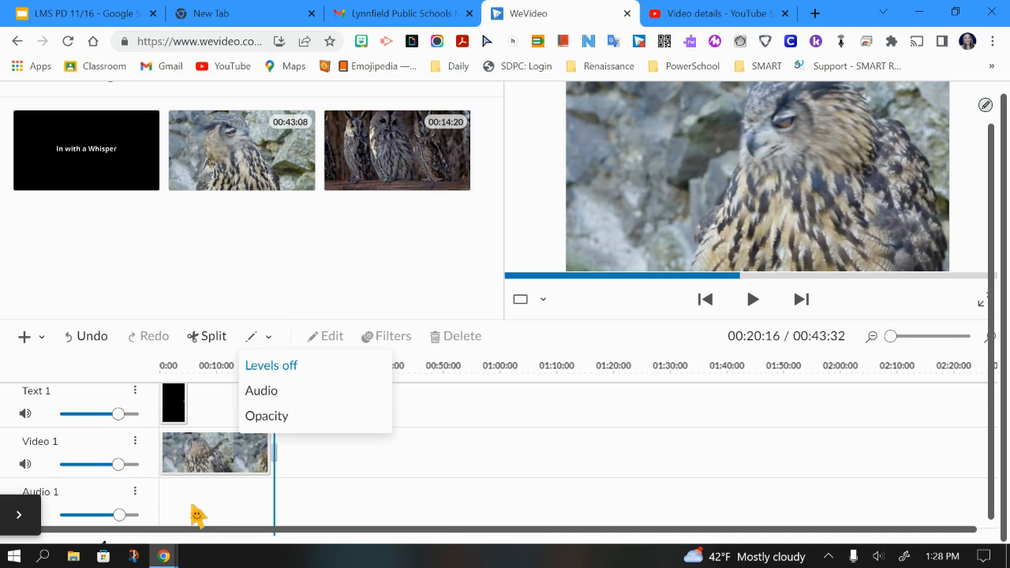
pyautogui.click(201, 443)
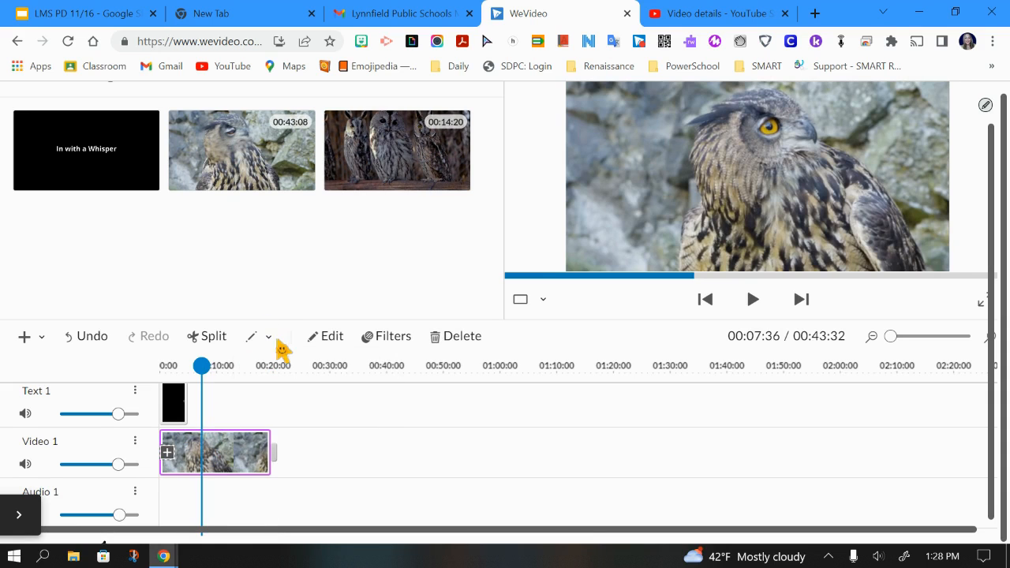
pyautogui.click(269, 337)
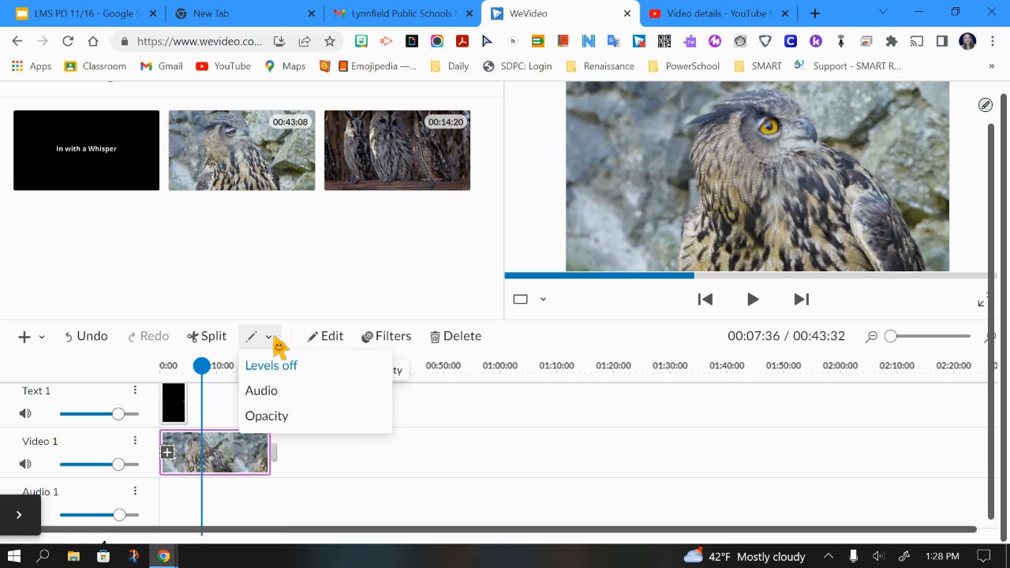
pyautogui.click(267, 416)
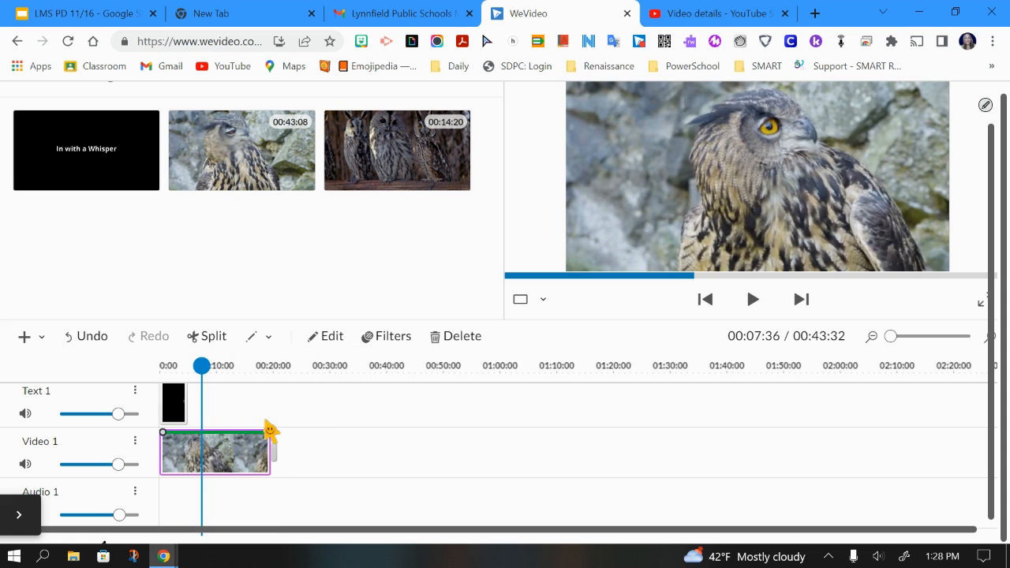
pyautogui.click(191, 432)
pyautogui.moveTo(193, 433); pyautogui.dragTo(203, 455)
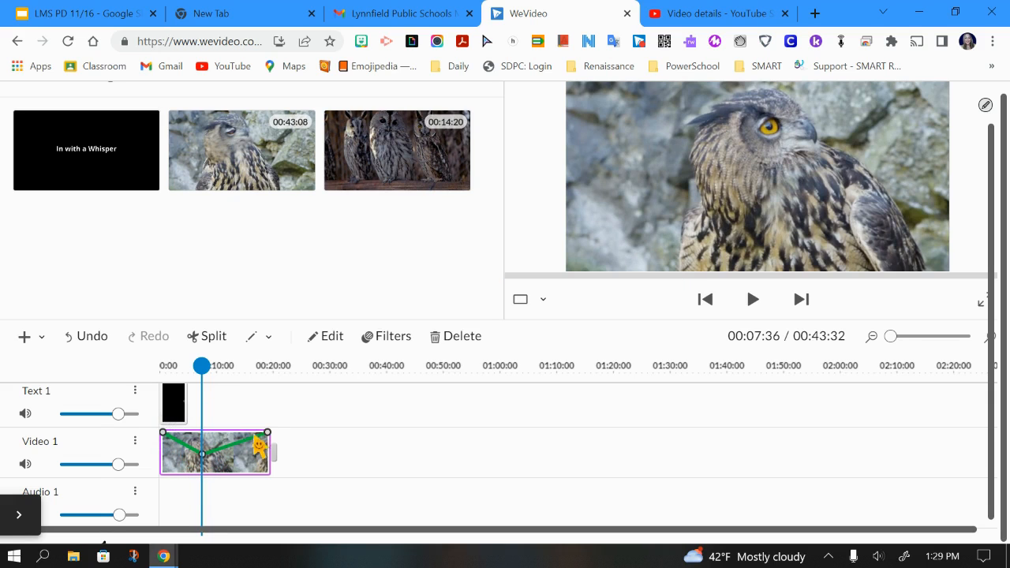
# Step: Play the project from the start to preview the opacity fade, and pause it at about 13 seconds
pyautogui.moveTo(202, 366); pyautogui.dragTo(161, 365)
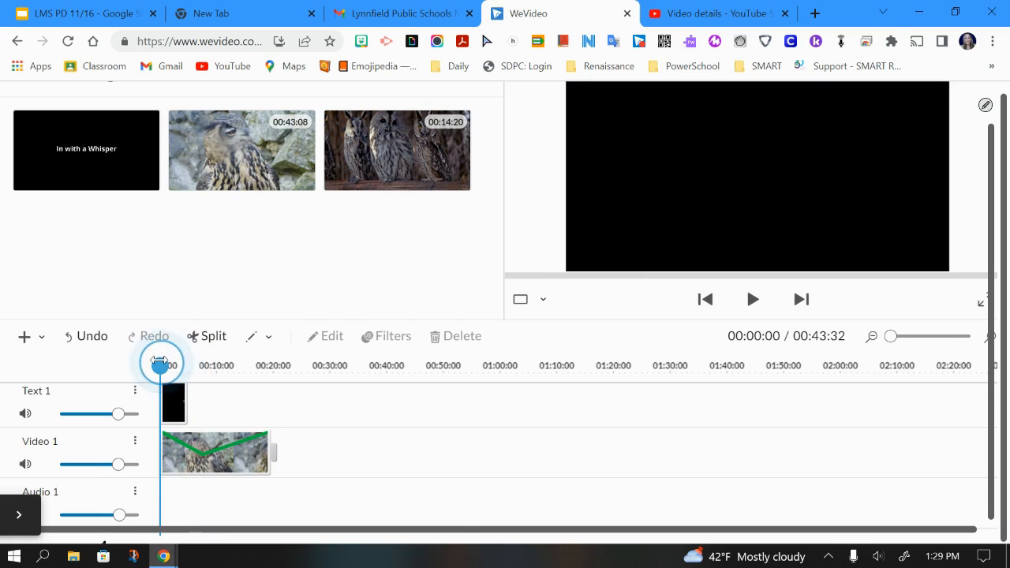
pyautogui.click(752, 298)
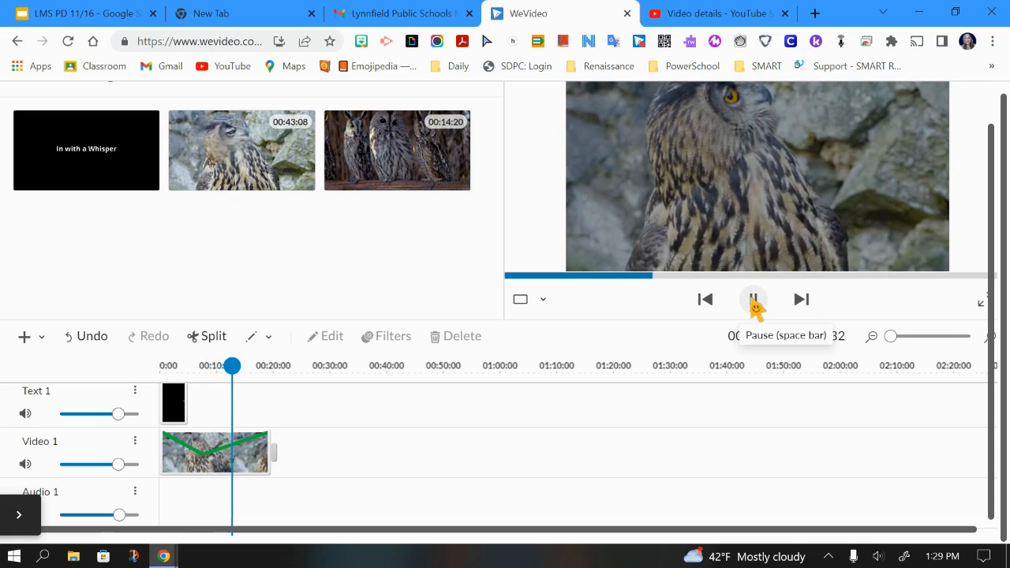
pyautogui.click(754, 304)
# Step: Open the "In with a Whisper" text clip for editing, review its text settings, and leave without saving
pyautogui.scroll(1, 435, 435)
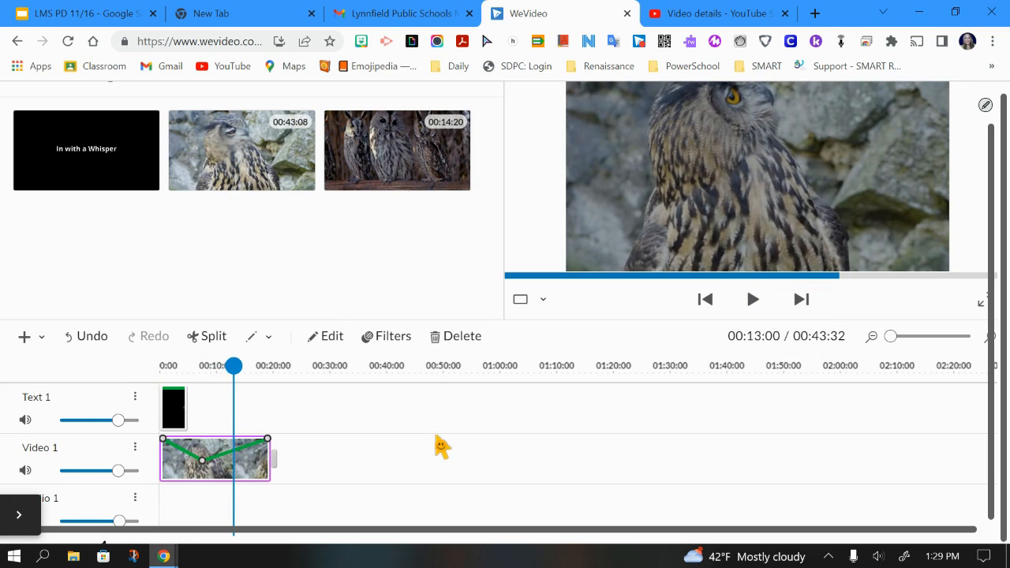
pyautogui.click(181, 425)
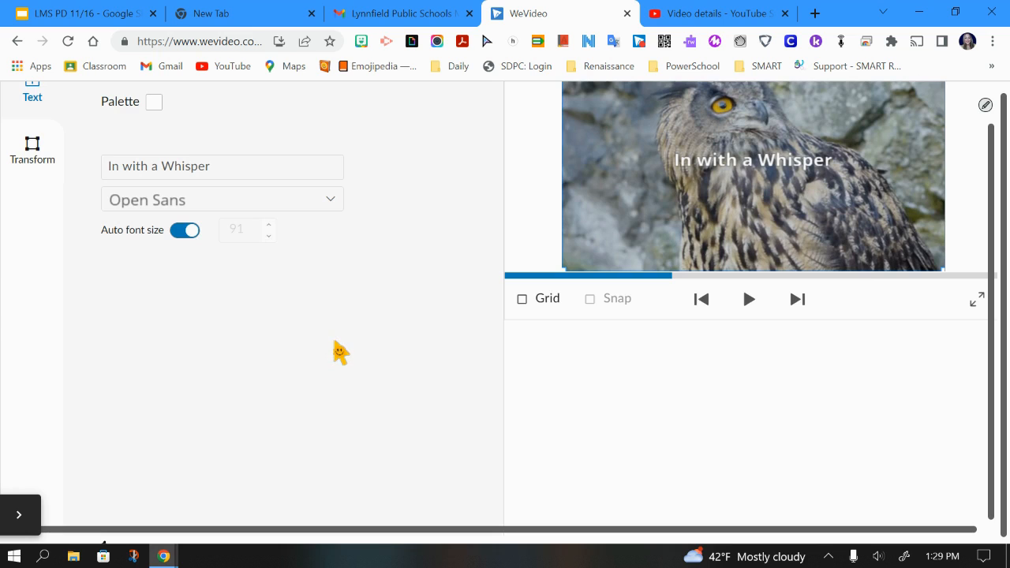
pyautogui.scroll(1, 324, 404)
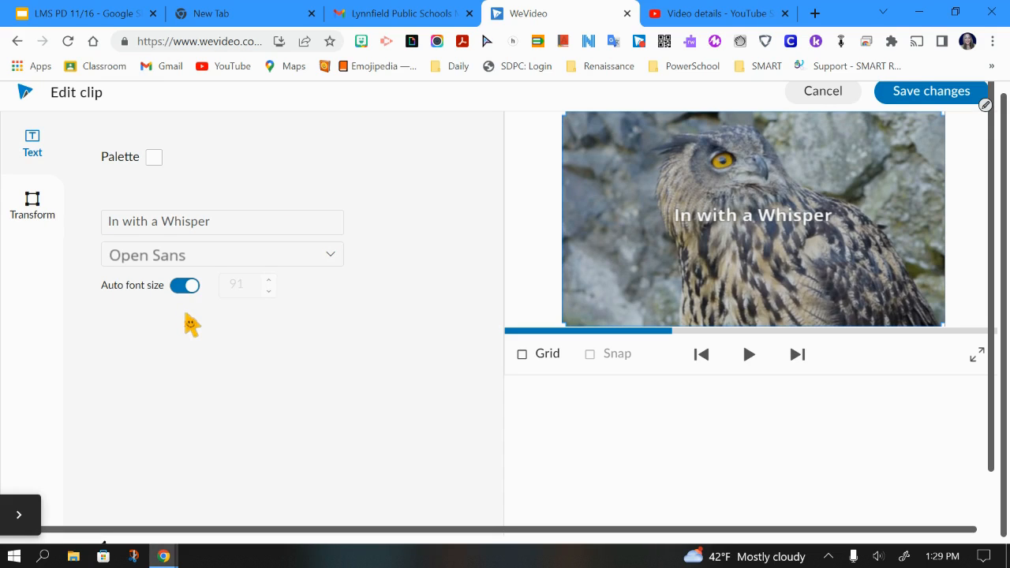
pyautogui.click(821, 108)
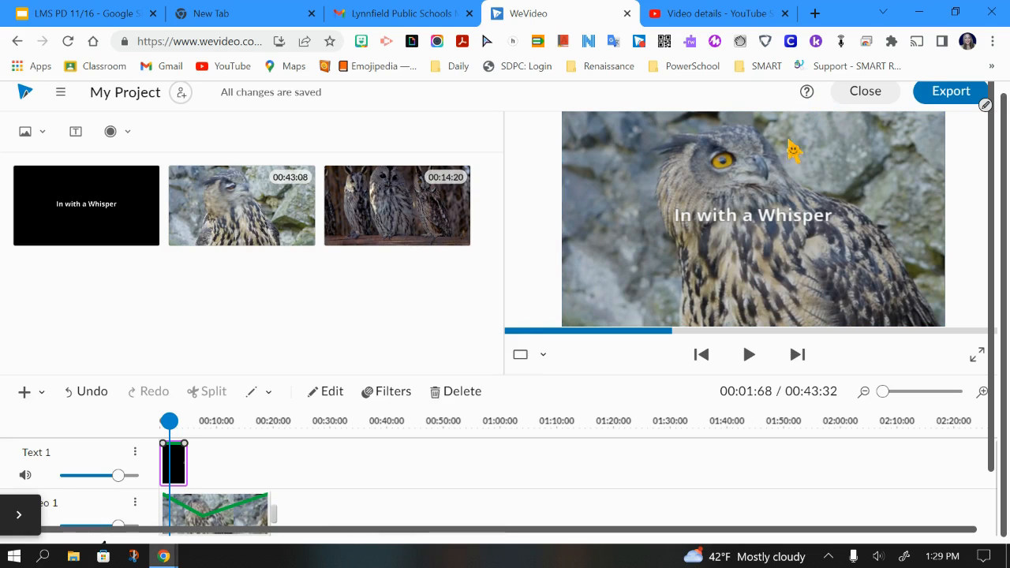
# Step: Apply the Bleach 2 filter to only the first owl segment on the Video 1 track
pyautogui.scroll(-1, 449, 384)
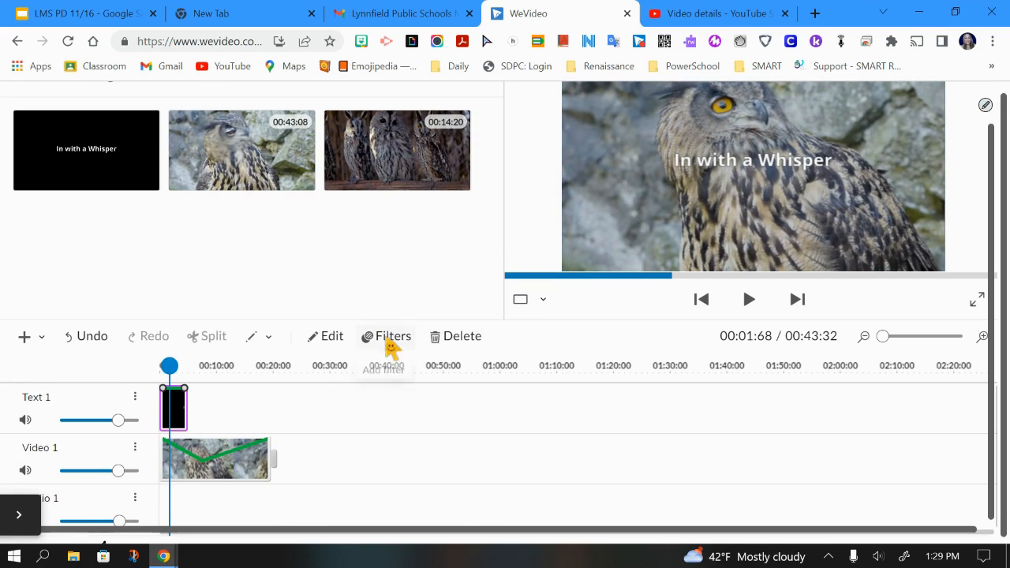
pyautogui.click(225, 469)
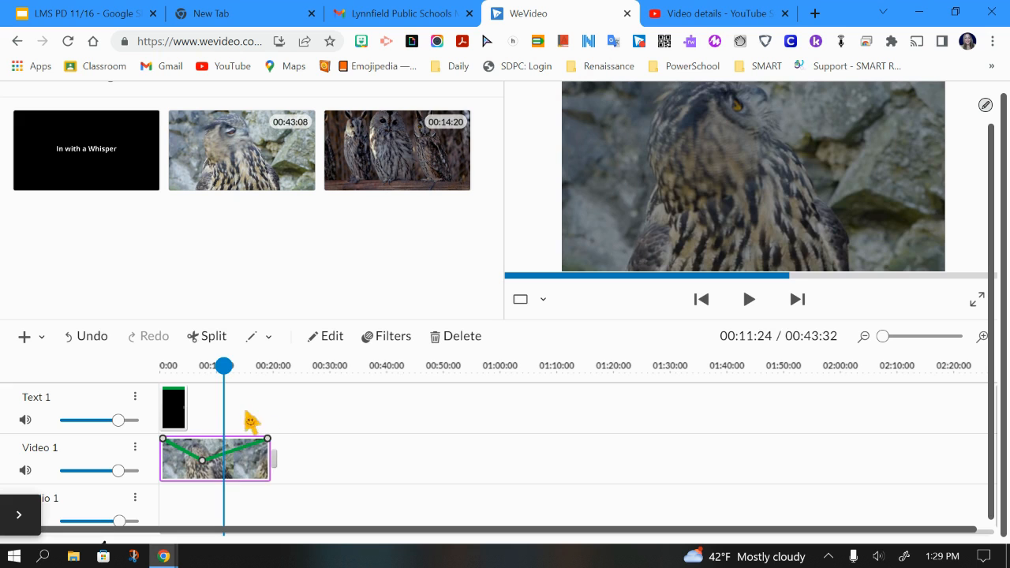
pyautogui.click(384, 338)
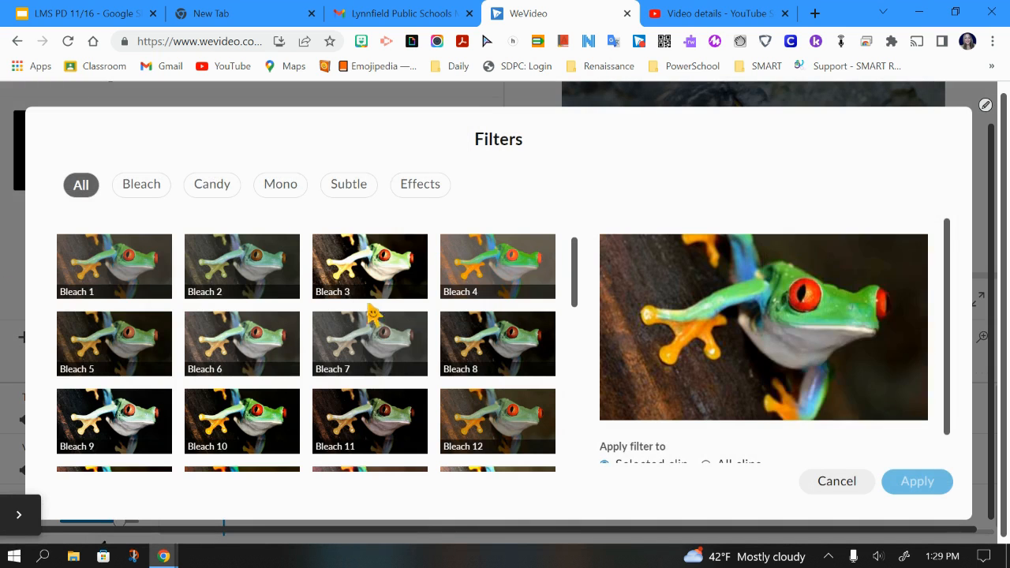
pyautogui.click(246, 276)
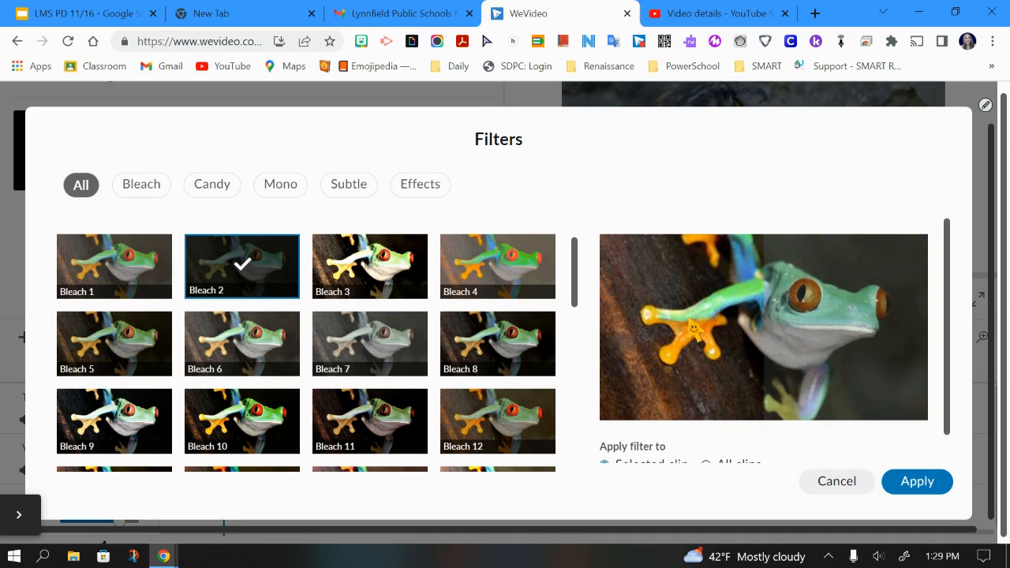
pyautogui.scroll(-1, 823, 337)
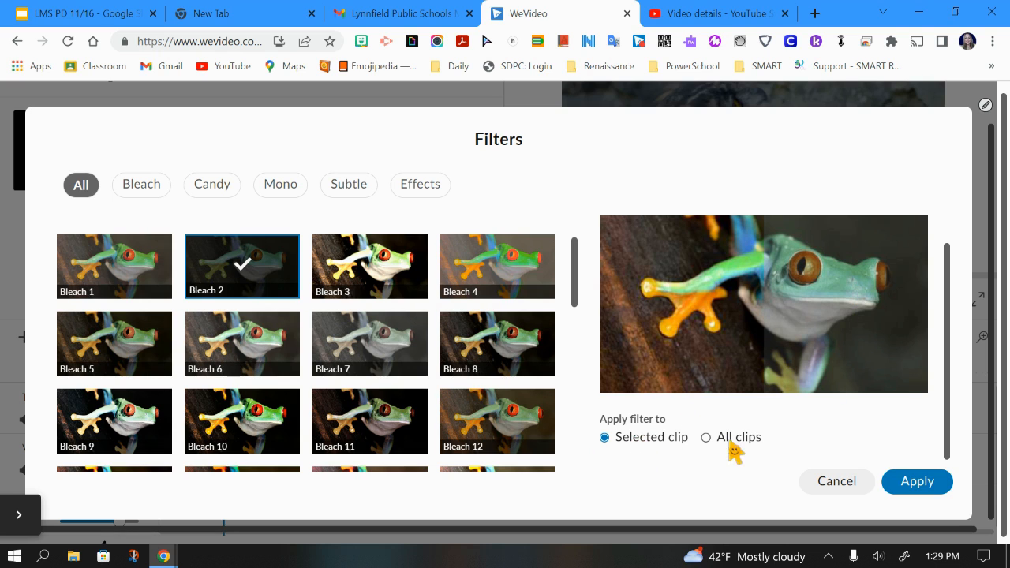
pyautogui.click(905, 489)
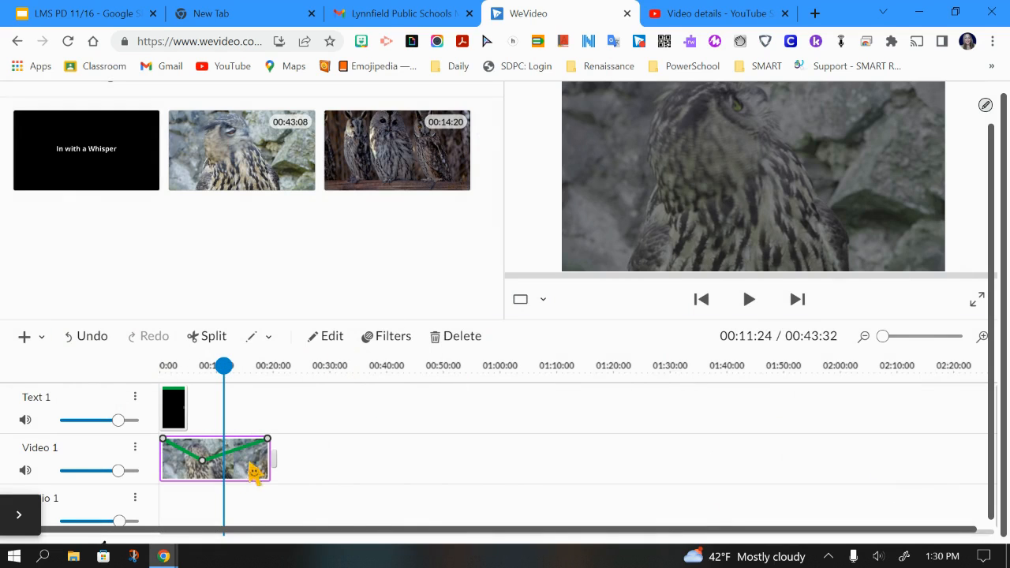
# Step: Delete the owl segment from the Video 1 track and try to delete the leftover cross fade transition after it
pyautogui.moveTo(224, 365)
pyautogui.mouseDown()
pyautogui.moveTo(263, 365)
pyautogui.moveTo(240, 368)
pyautogui.mouseUp()
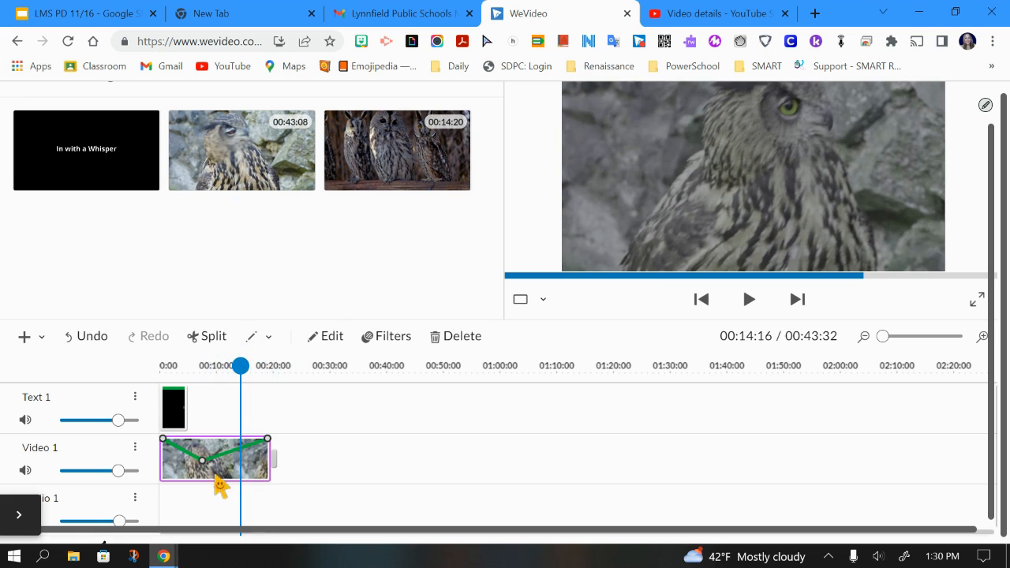
pyautogui.click(453, 347)
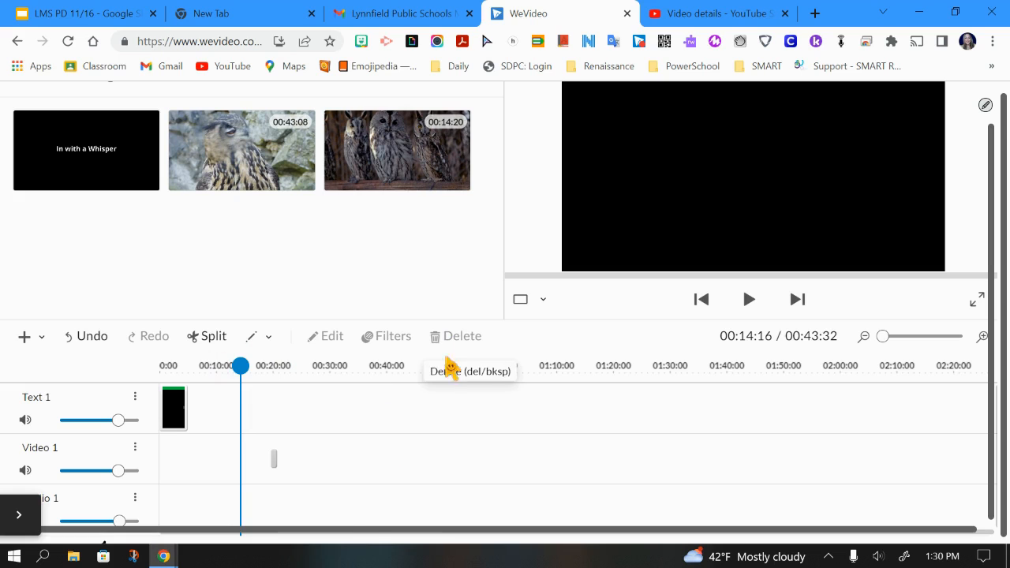
pyautogui.click(277, 463)
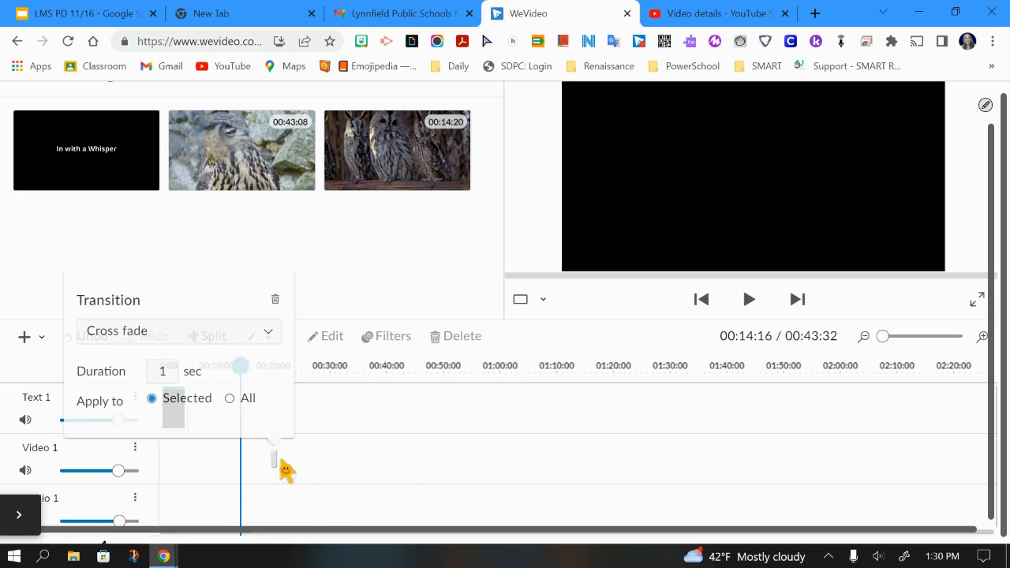
pyautogui.click(462, 344)
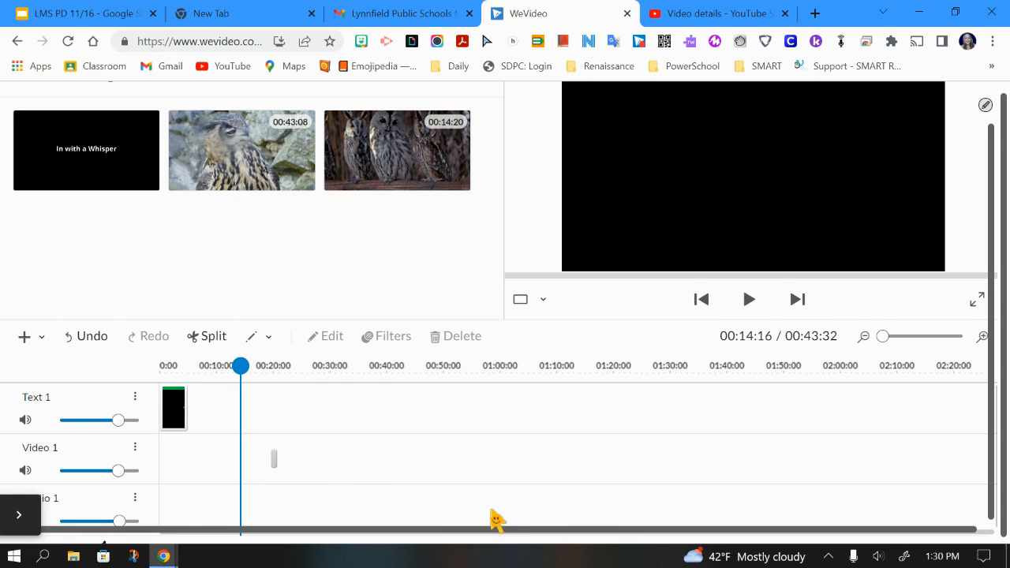
# Step: Open the editor's help information to show the Getting Started Guide, WeVideo Academy and support contact
pyautogui.scroll(2, 496, 519)
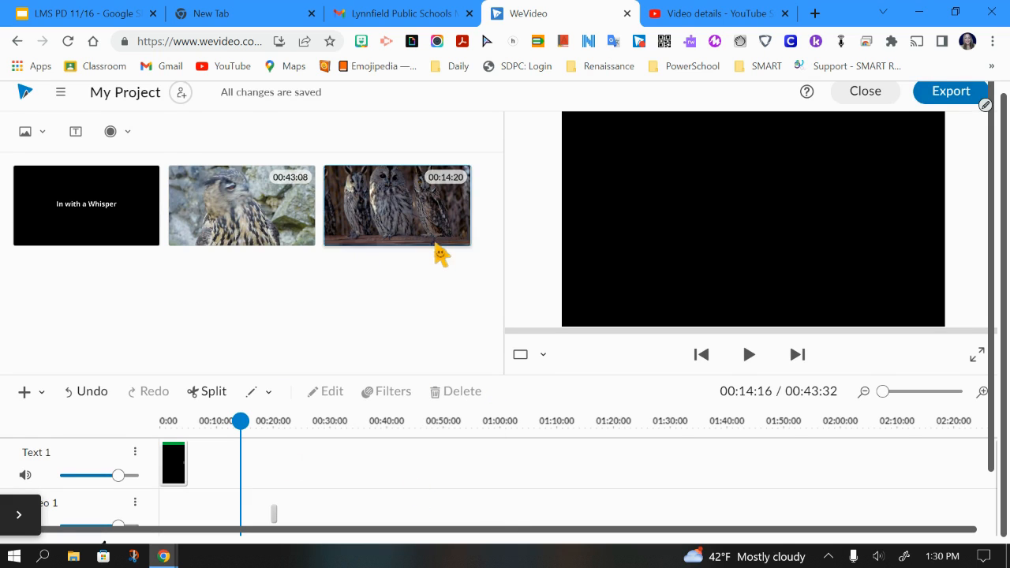
pyautogui.scroll(1, 456, 265)
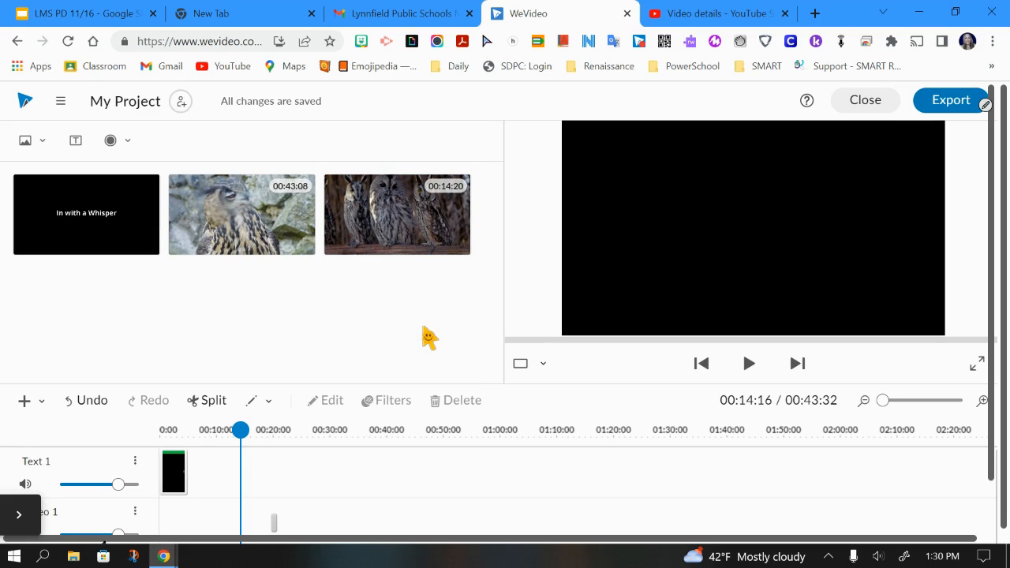
pyautogui.click(807, 103)
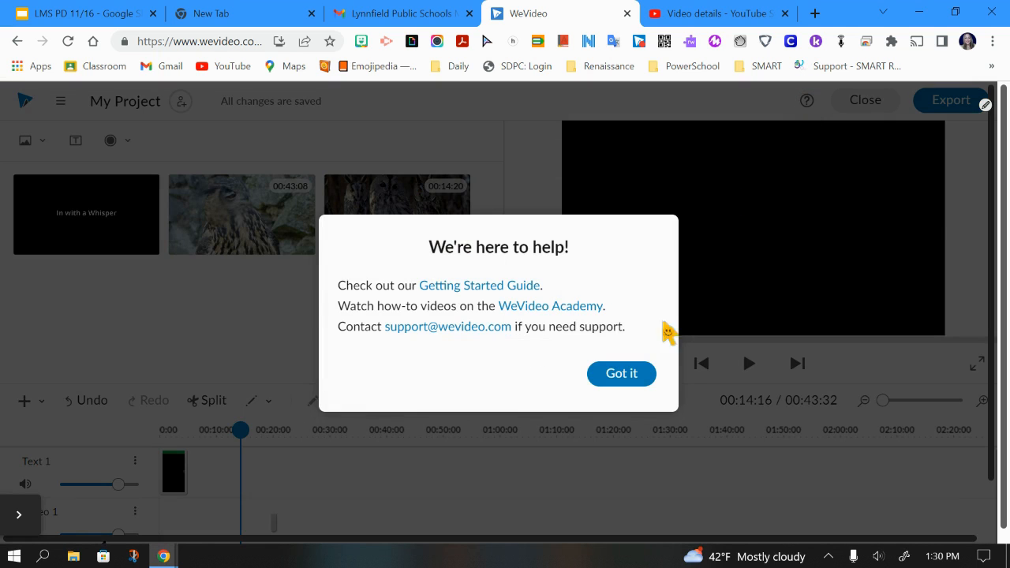